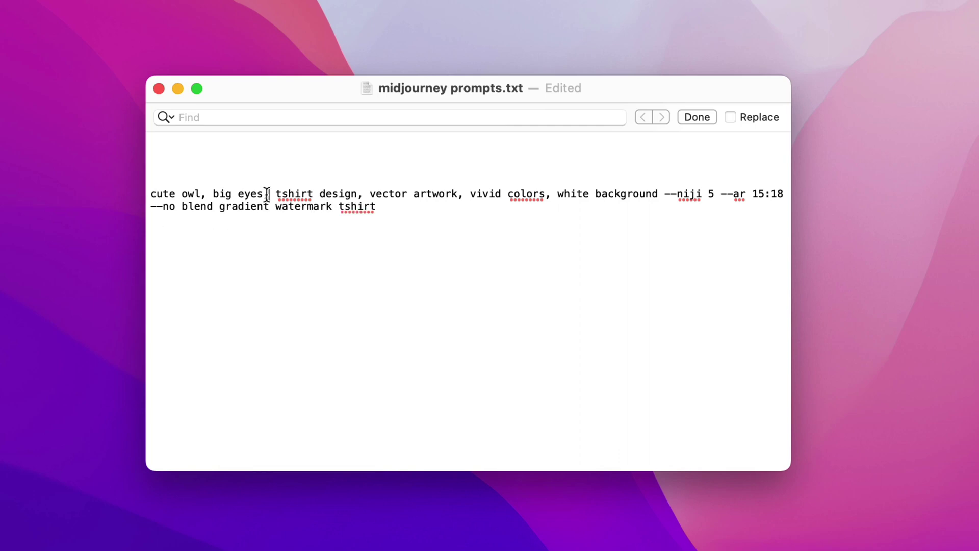
Step: Highlight each prompt phrase in turn: tshirt design, vector artwork, vivid colors, white background, --niji 5, --ar 15:18
left_click_drag(267, 194, 359, 194)
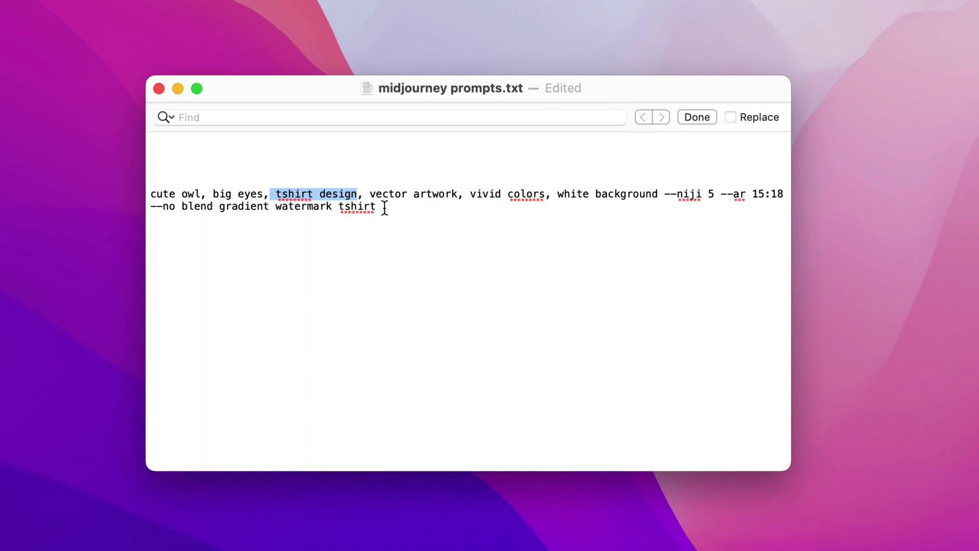
left_click_drag(363, 194, 458, 194)
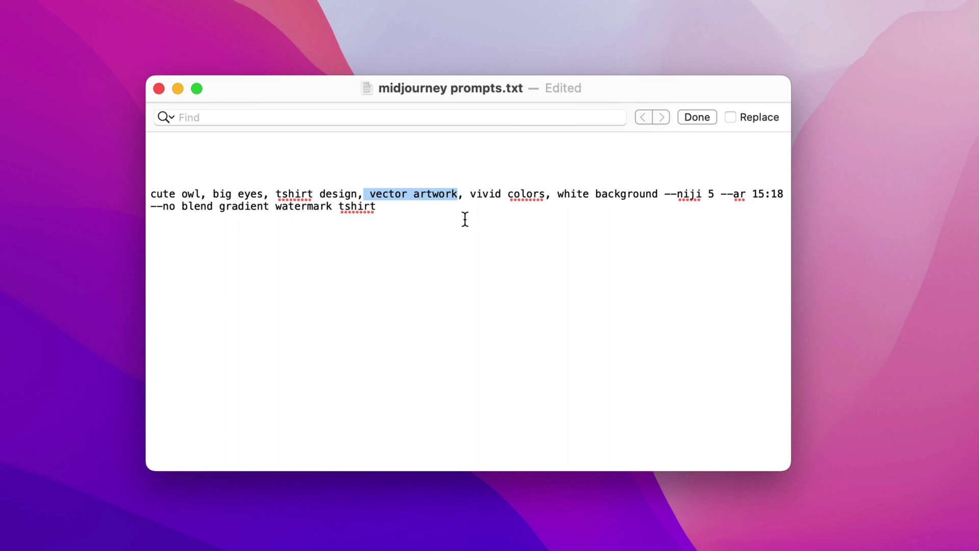
scroll(466, 209, "up", 1)
left_click_drag(469, 198, 548, 201)
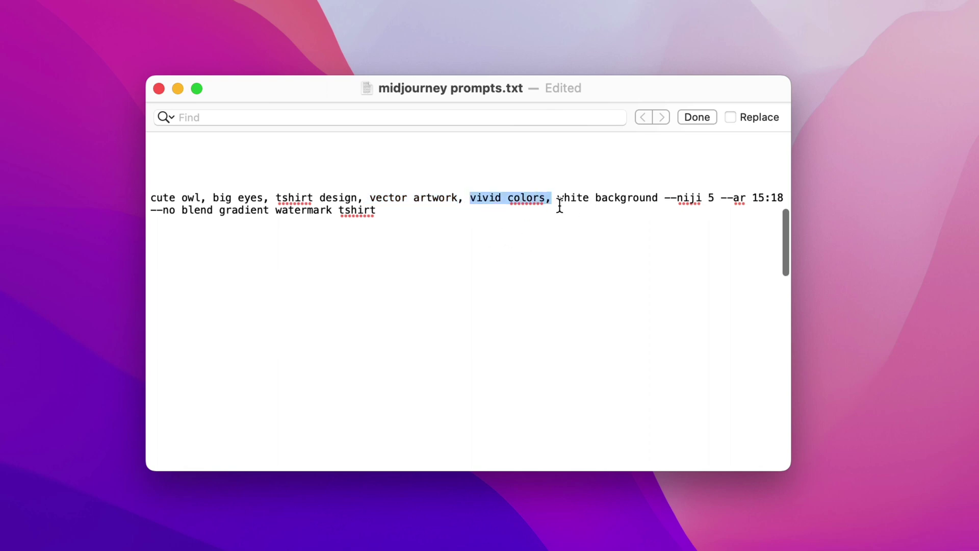
left_click(557, 200)
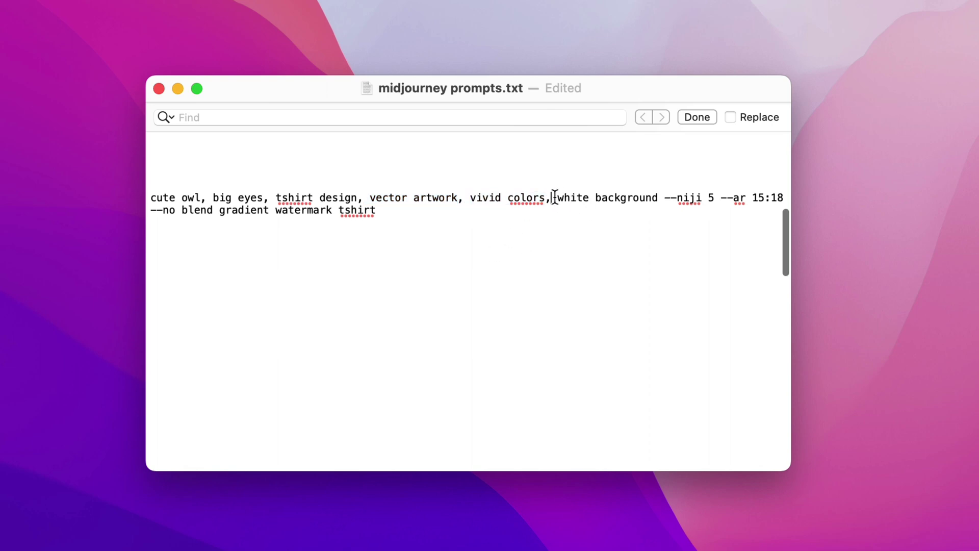
left_click_drag(553, 199, 659, 199)
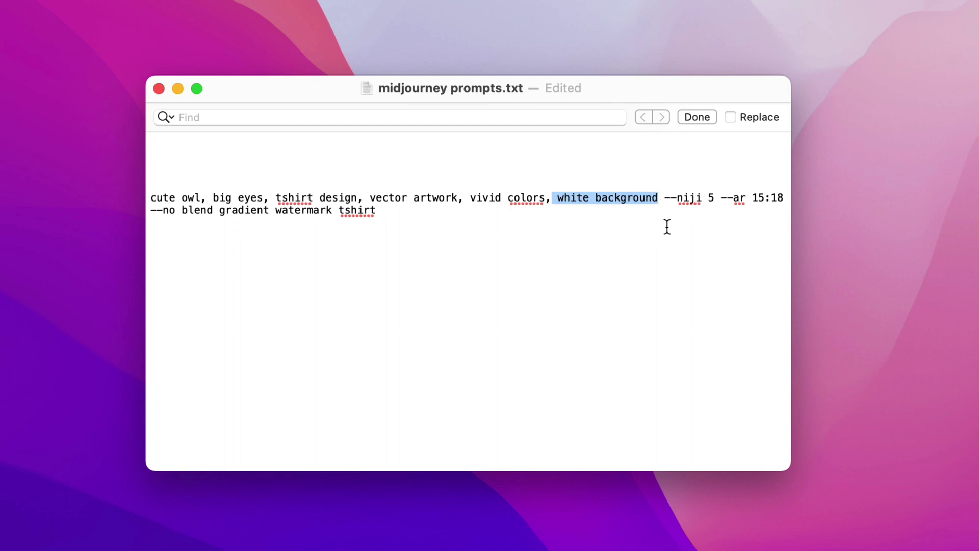
left_click_drag(659, 197, 711, 198)
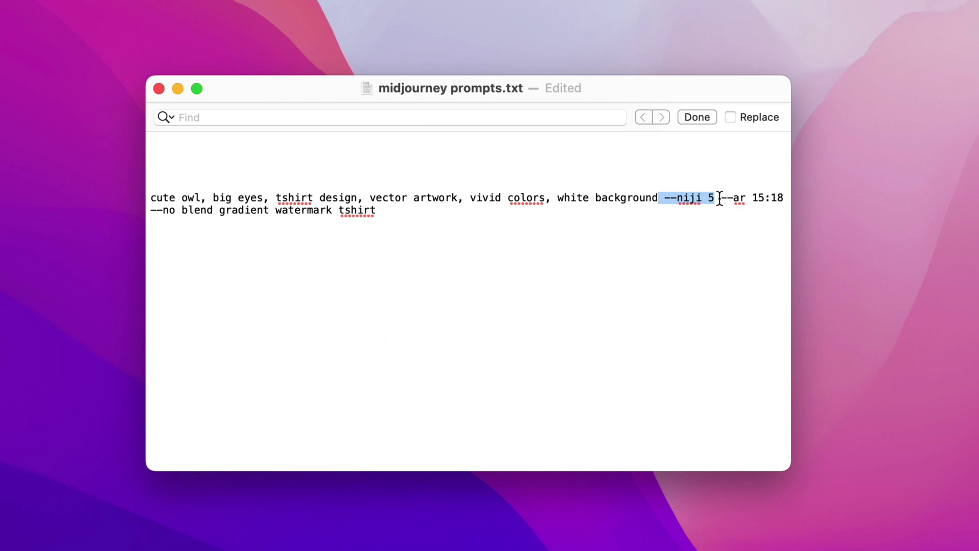
left_click_drag(716, 198, 783, 198)
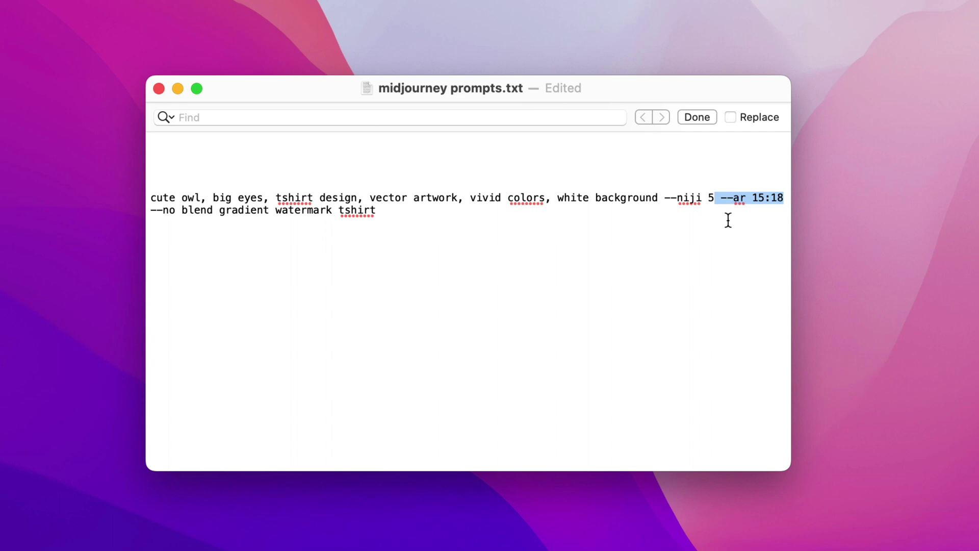
Step: Highlight the exclusion terms watermark, tshirt and blend gradient in the revised --no list
scroll(145, 240, "up", 1)
left_click_drag(149, 211, 400, 212)
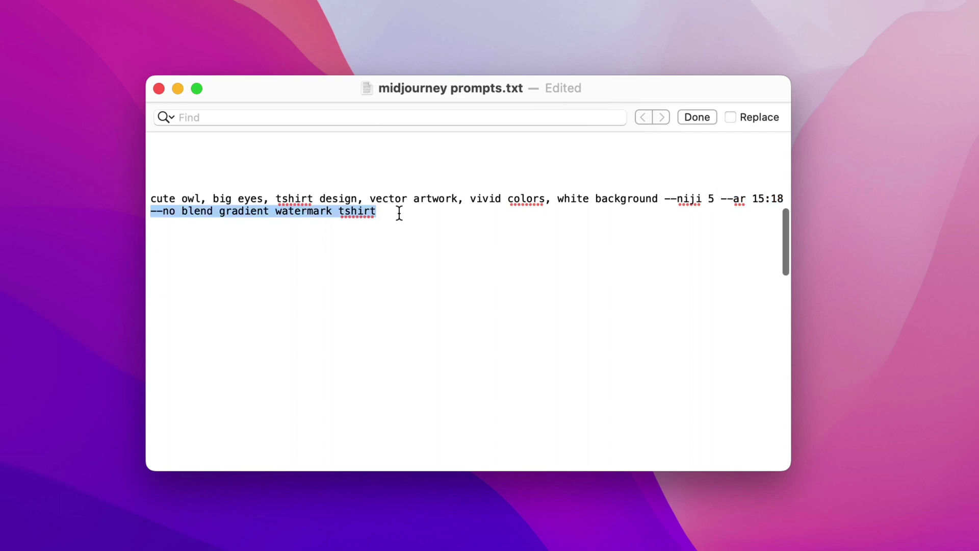
double_click(295, 212)
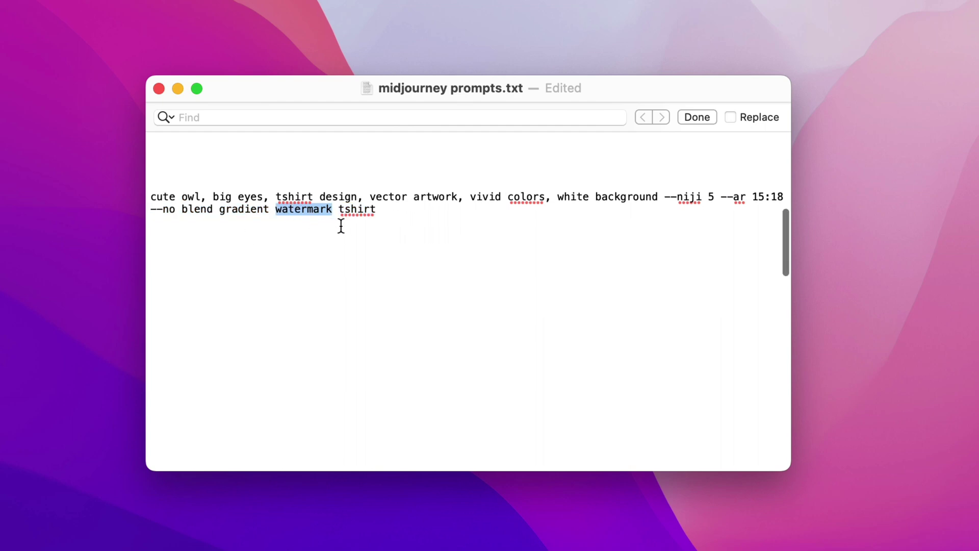
scroll(347, 219, "up", 1)
left_click(273, 204)
left_click_drag(274, 204, 358, 204)
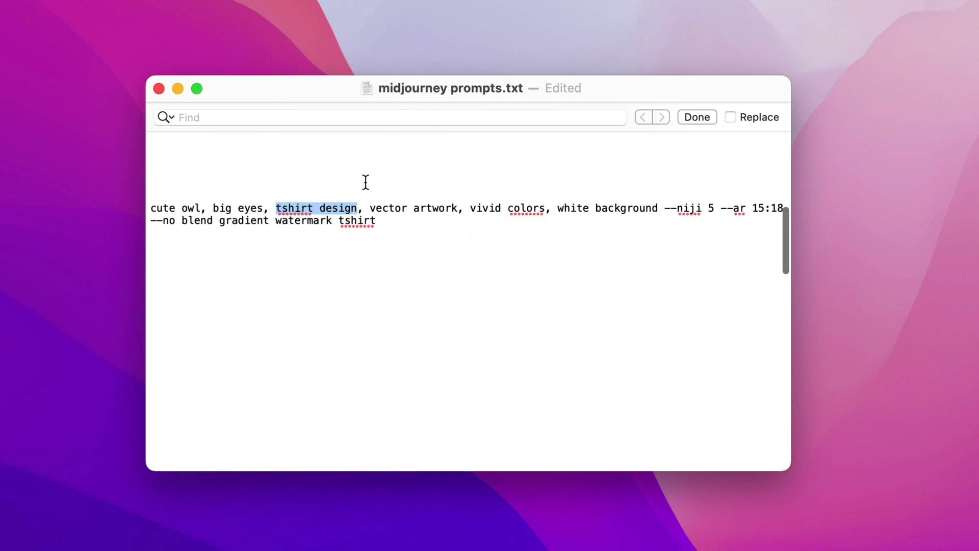
double_click(348, 221)
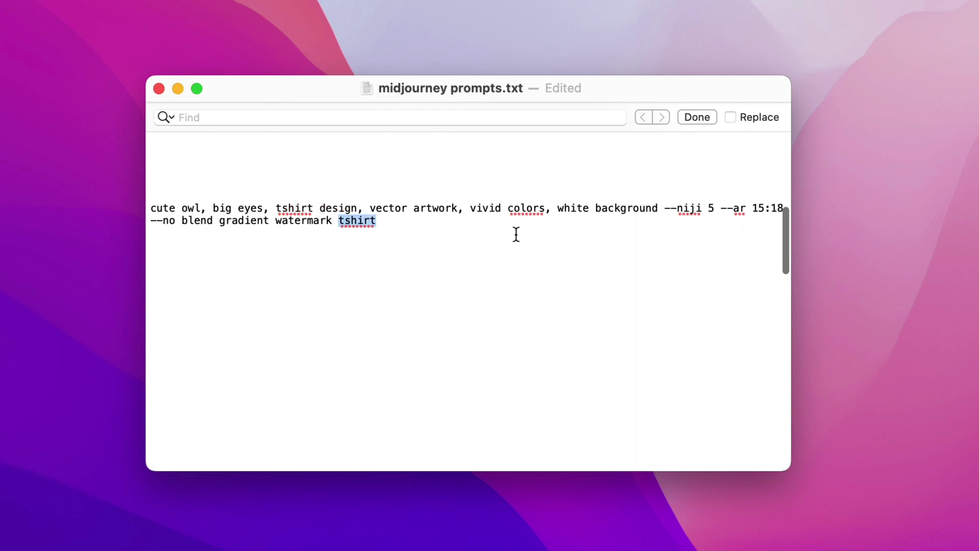
left_click_drag(181, 221, 269, 222)
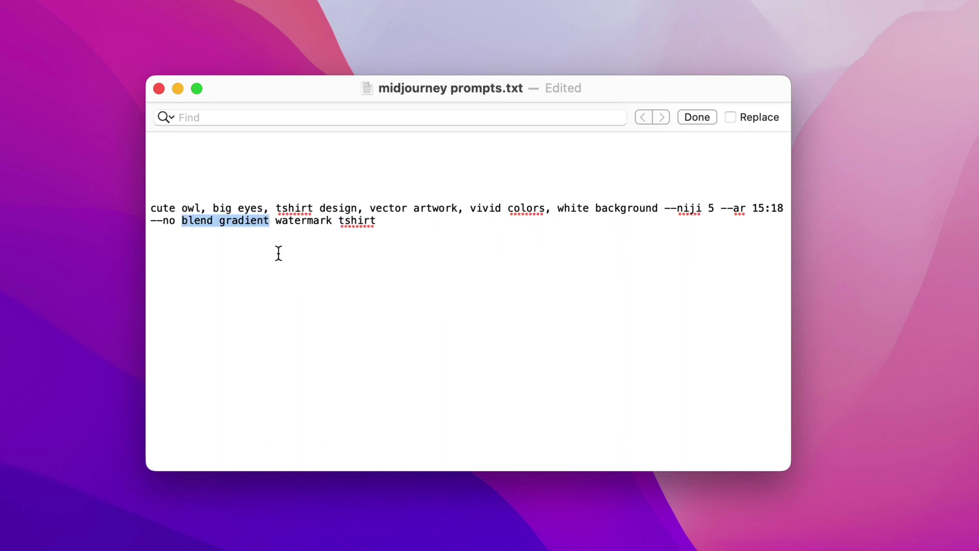
left_click(445, 236)
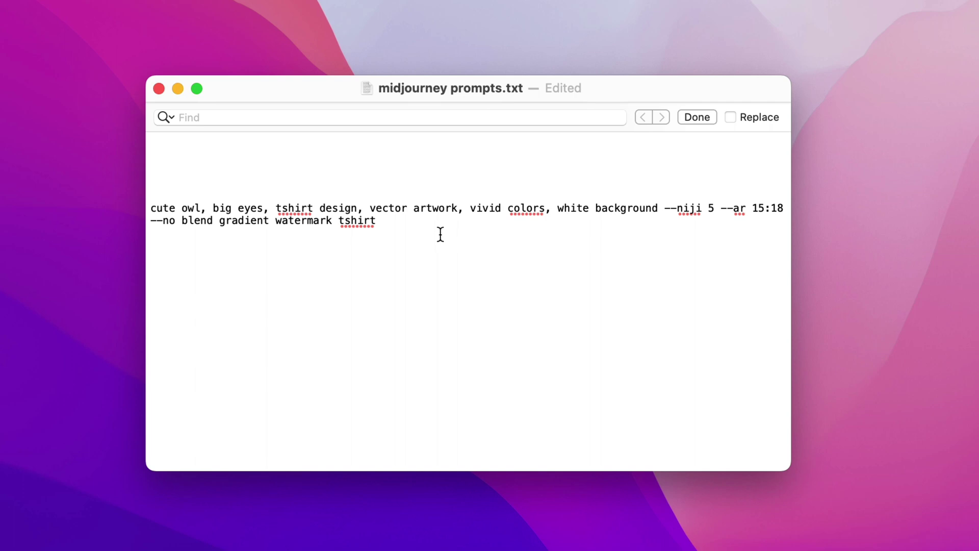
Step: Run /imagine in Discord with the revised owl prompt pasted in
key("Return")
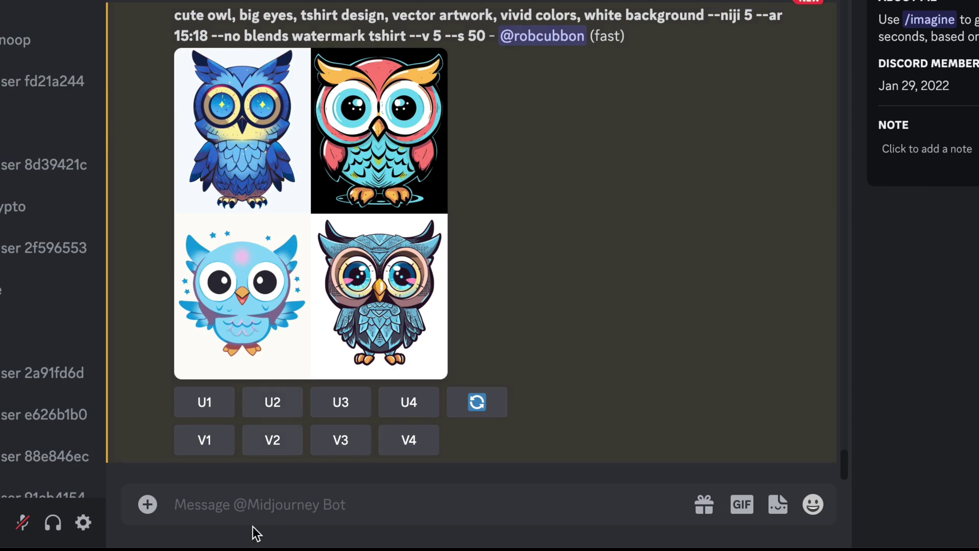
left_click(252, 503)
type("/i")
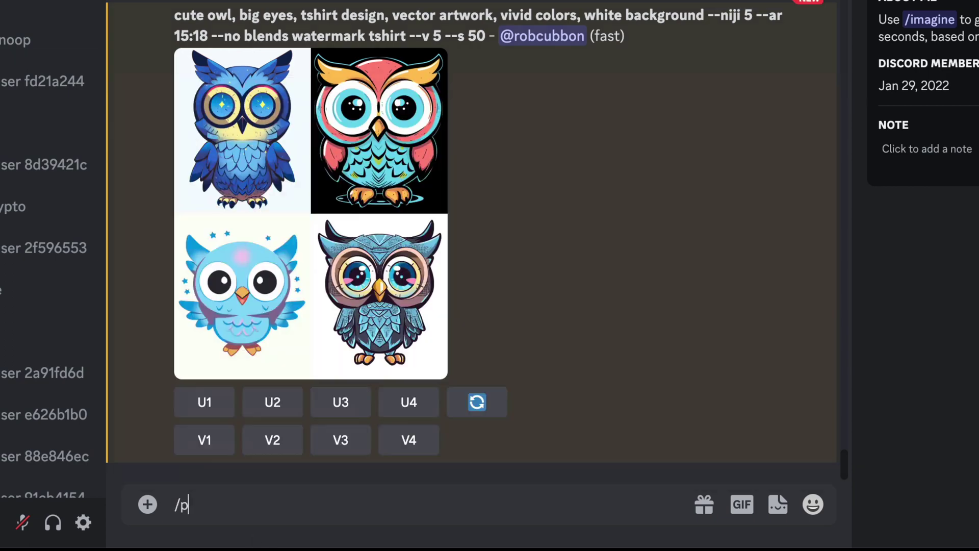
type("magine")
key("Tab")
type("cute owl, big eyes, tshirt design, vector artwork, vivid colors, white background --niji 5 --ar 15:18 --no blend gradient watermark tshirt")
key("Return")
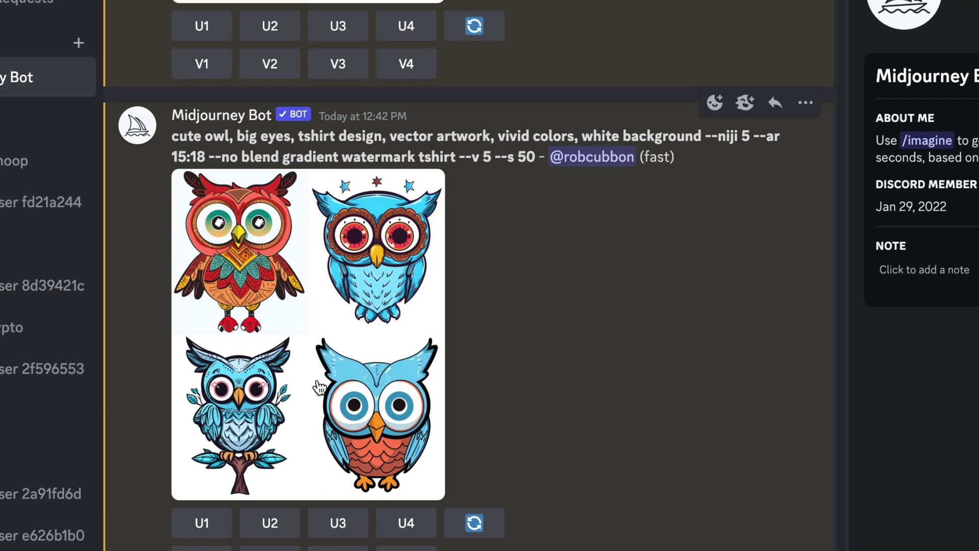
Step: Inspect the new owl grid, upscale the second image (U2) and save it
left_click(318, 387)
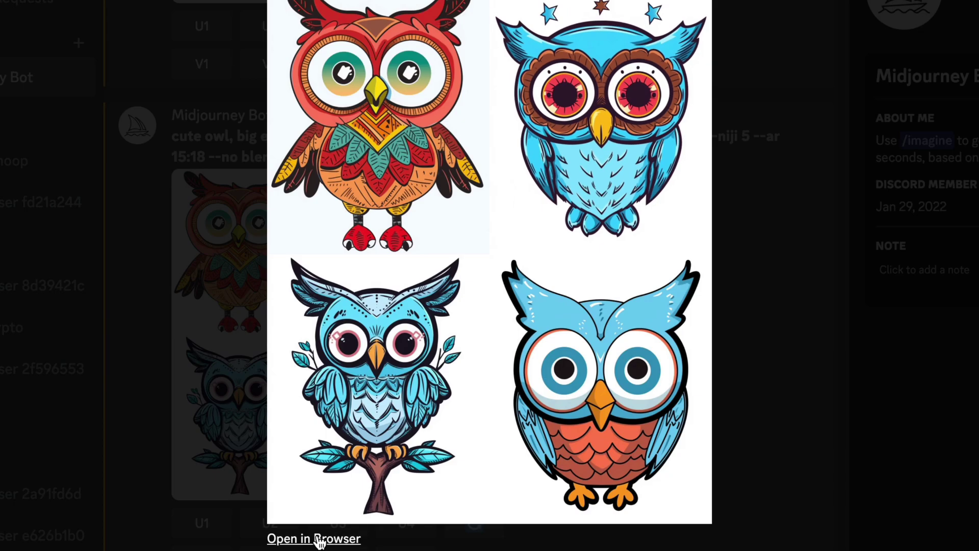
left_click(122, 275)
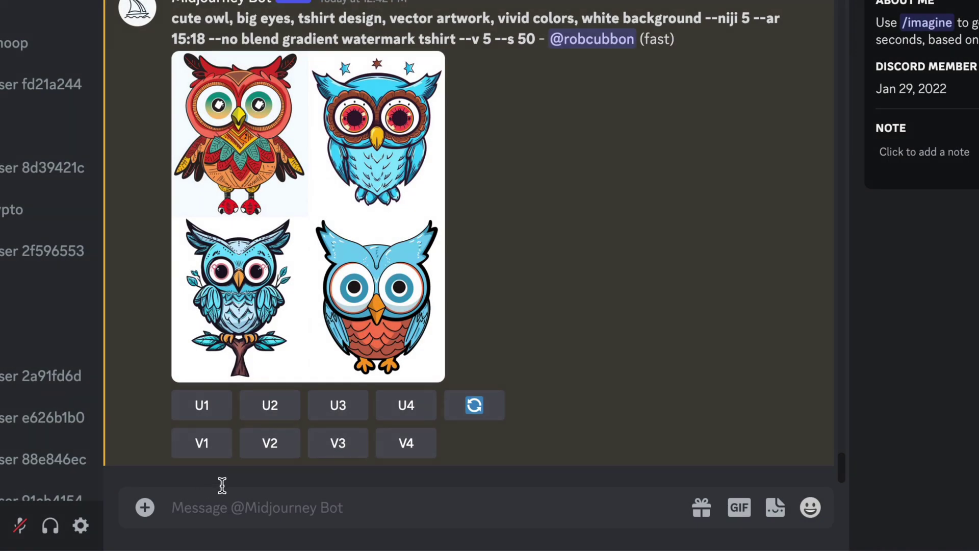
left_click(270, 405)
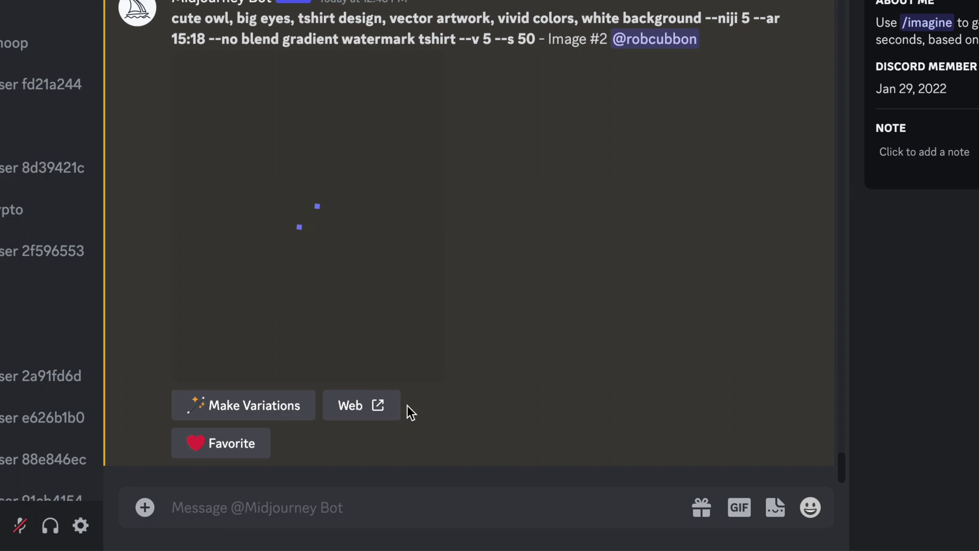
right_click(250, 288)
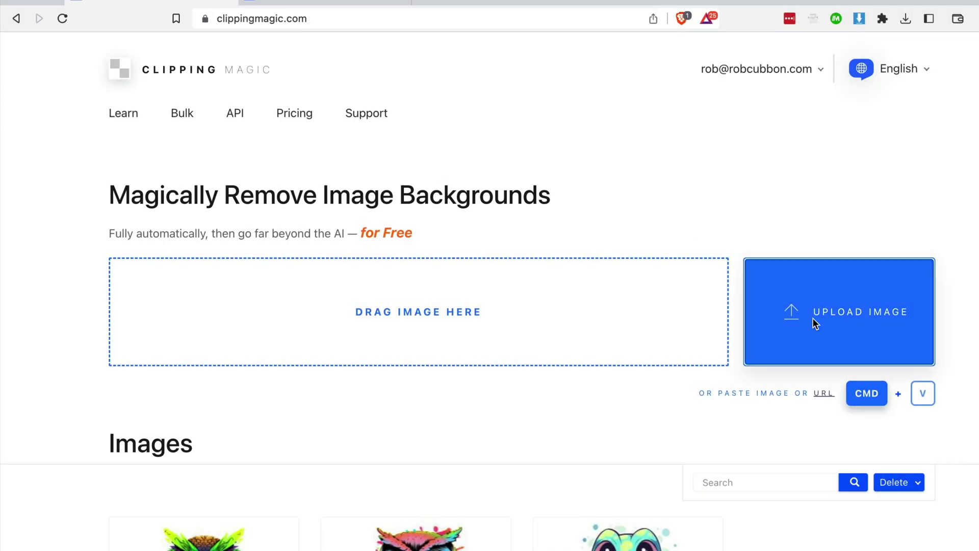
Step: Upload the newest owl PNG from Downloads to Clipping Magic
left_click(812, 317)
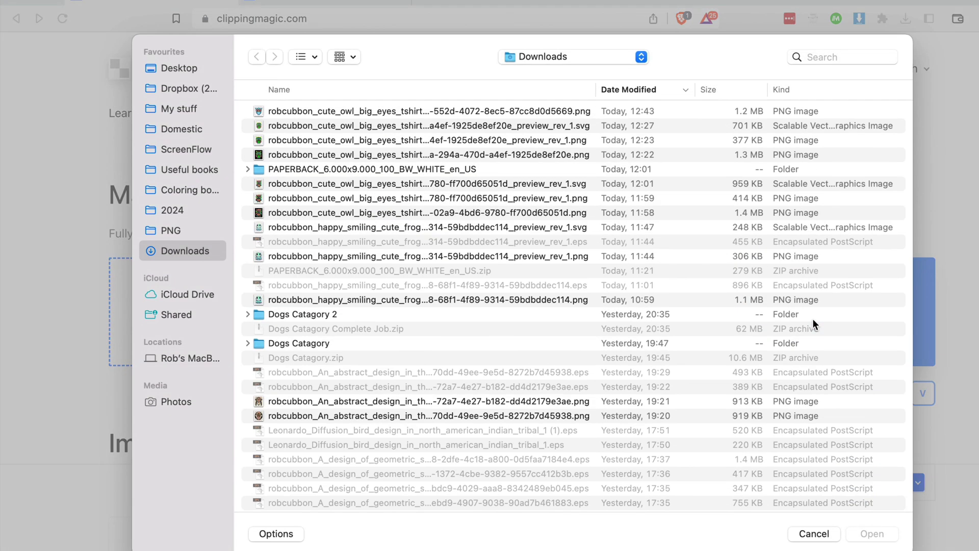
double_click(366, 111)
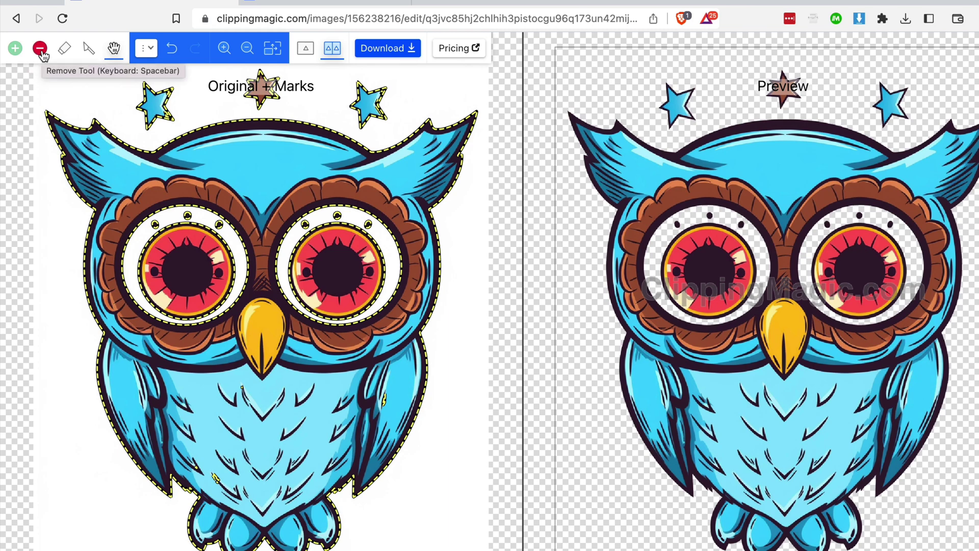
Step: Mark the owl's left edge and the white of its left eye as areas to keep
left_click(16, 48)
left_click(94, 213)
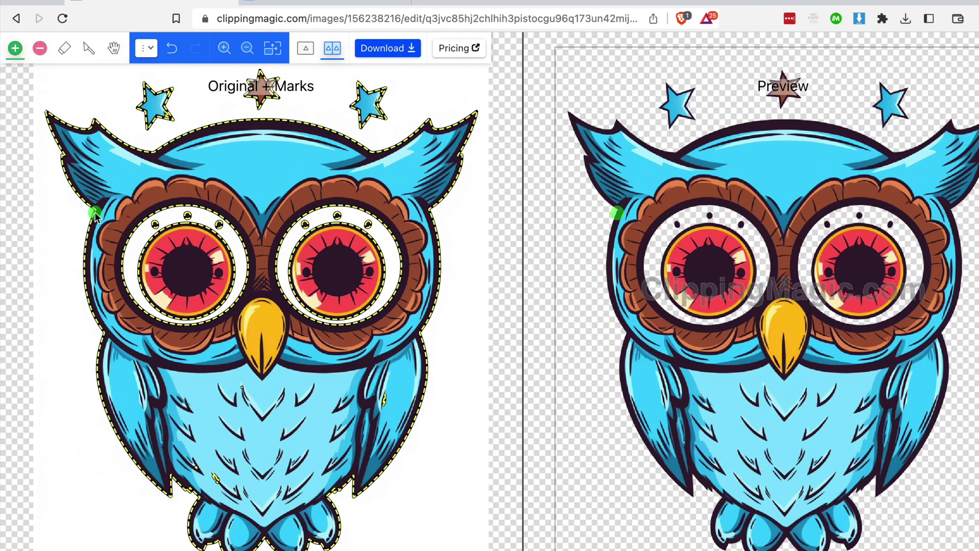
left_click_drag(137, 237, 128, 273)
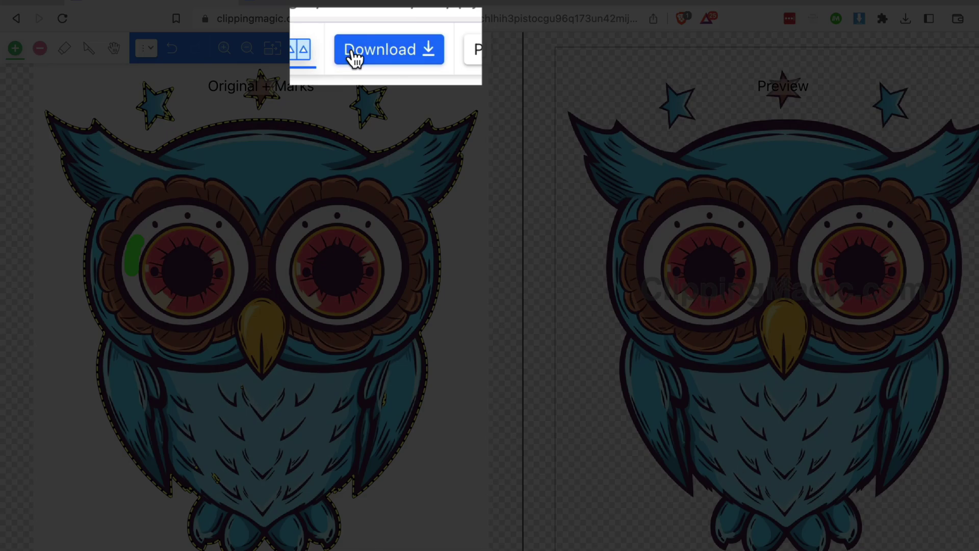
Step: Download the free small preview of the cut-out owl, then go to Vectorizer.AI
left_click(355, 51)
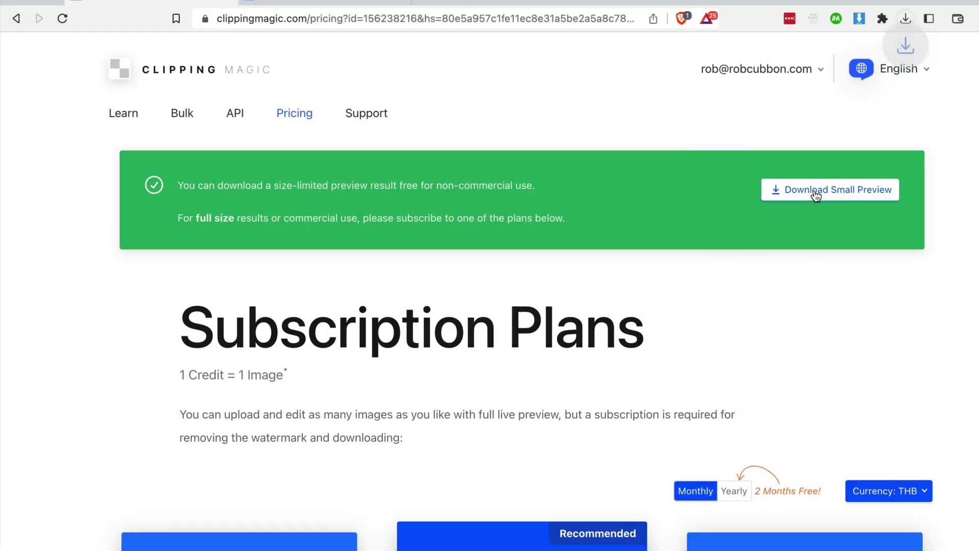
left_click(813, 191)
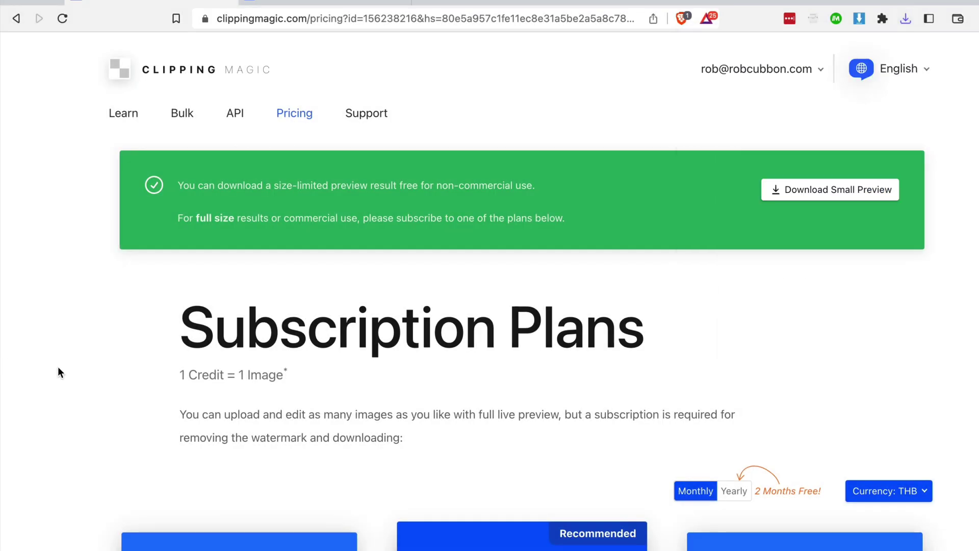
left_click(294, 3)
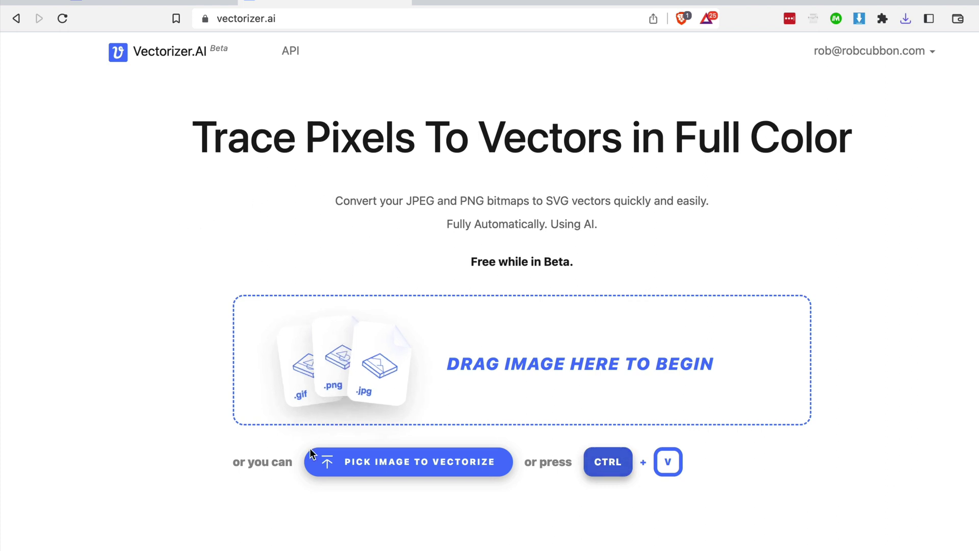
Step: Upload the smaller owl preview PNG from Downloads to Vectorizer.AI
left_click(343, 462)
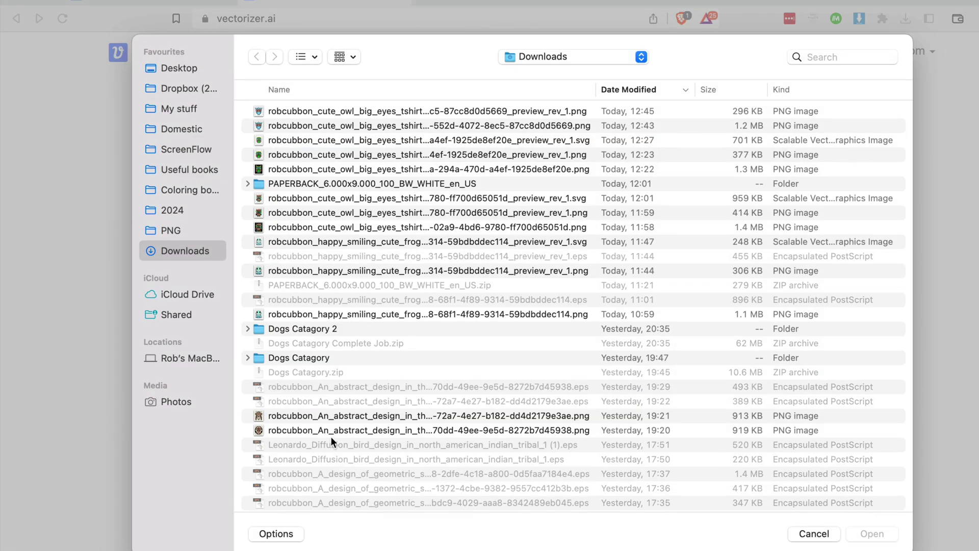
left_click(340, 111)
key("space")
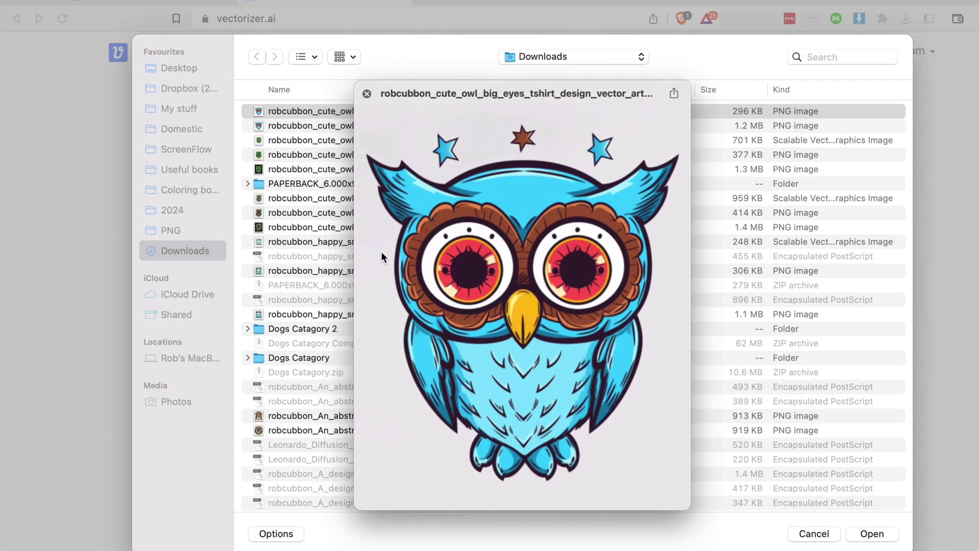
key("Down")
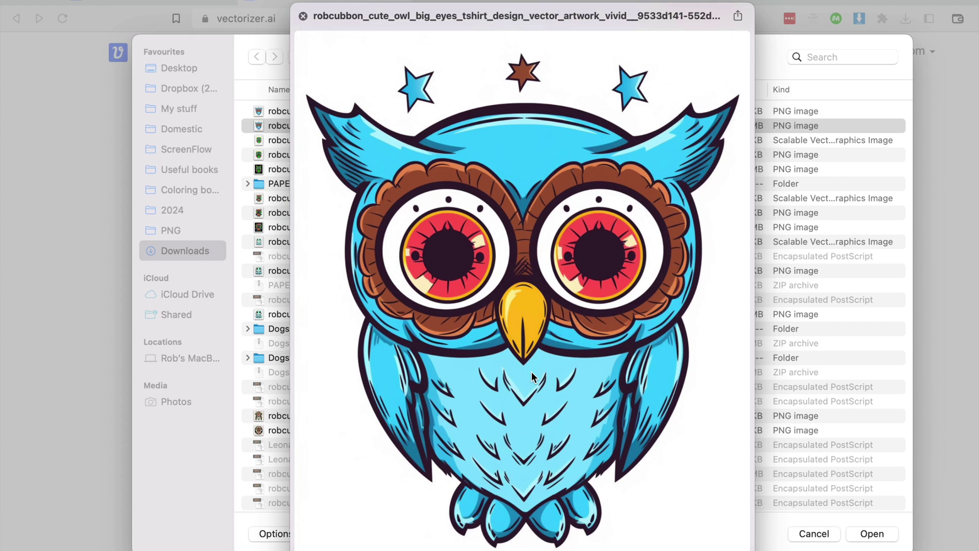
key("Up")
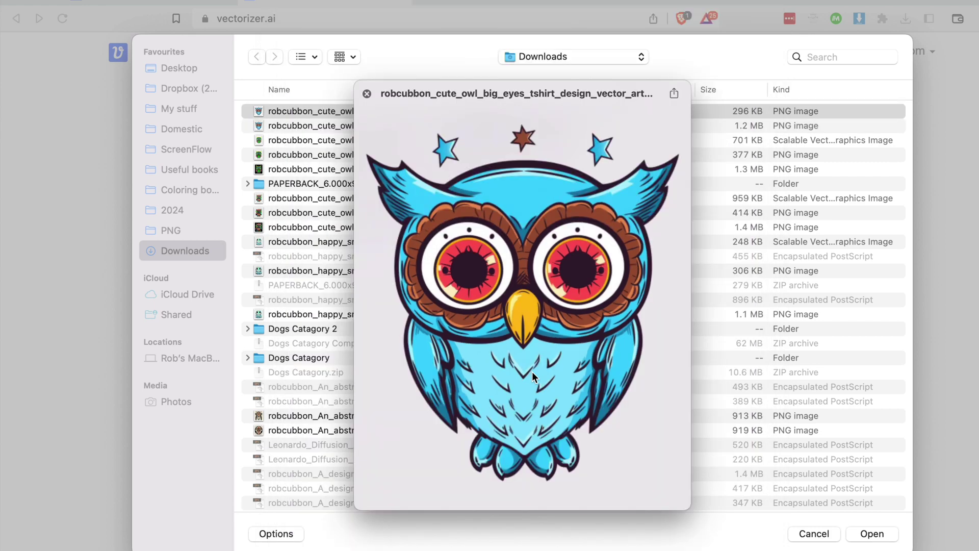
key("space")
left_click(861, 535)
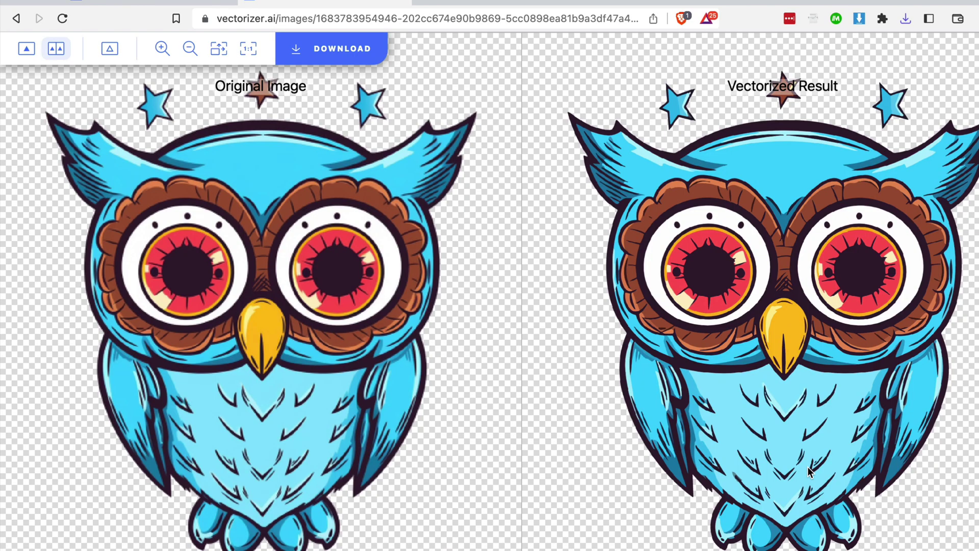
Step: Zoom in and out to compare the vectorized owl with the original, then download the SVG
scroll(744, 398, "up", 5)
scroll(744, 398, "up", 3)
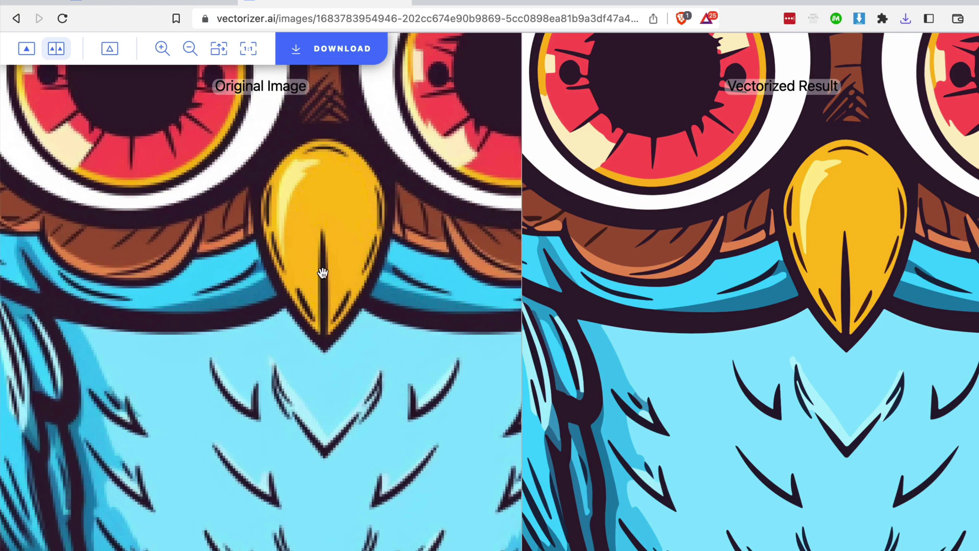
scroll(716, 278, "up", 3)
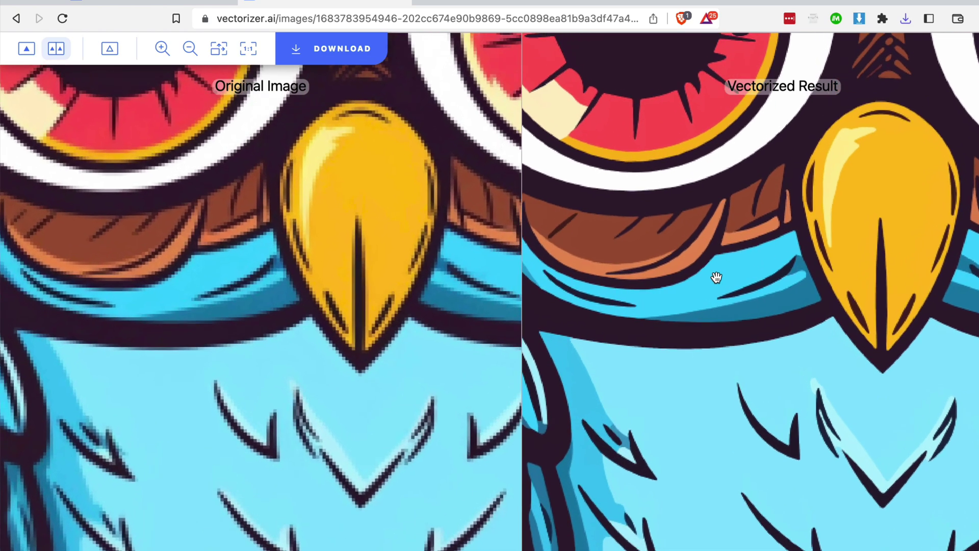
scroll(683, 242, "down", 3)
scroll(601, 312, "up", 5)
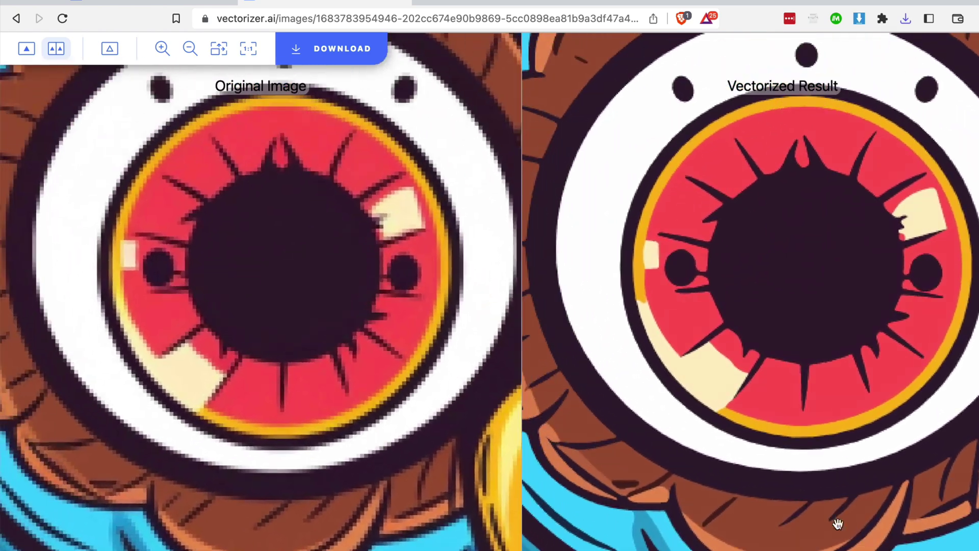
scroll(684, 332, "up", 2)
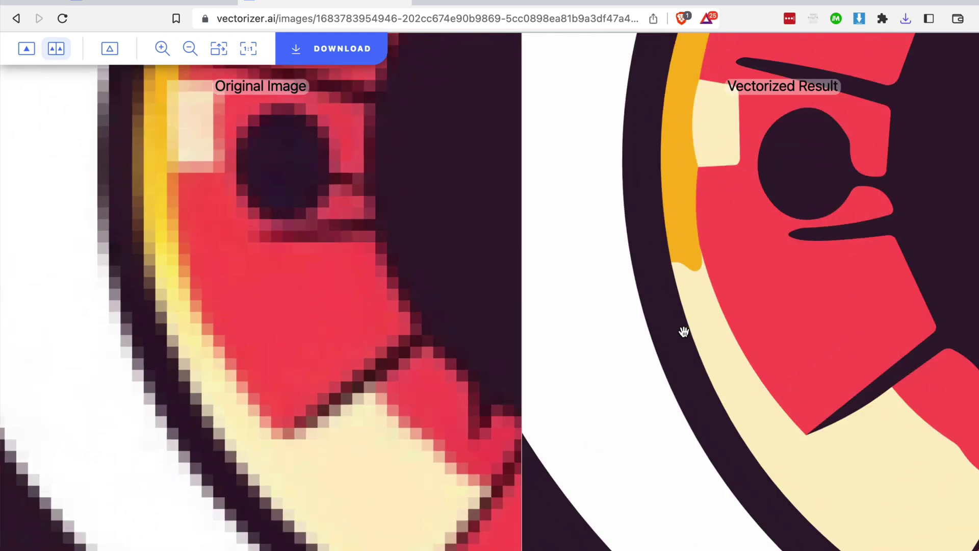
scroll(684, 332, "down", 5)
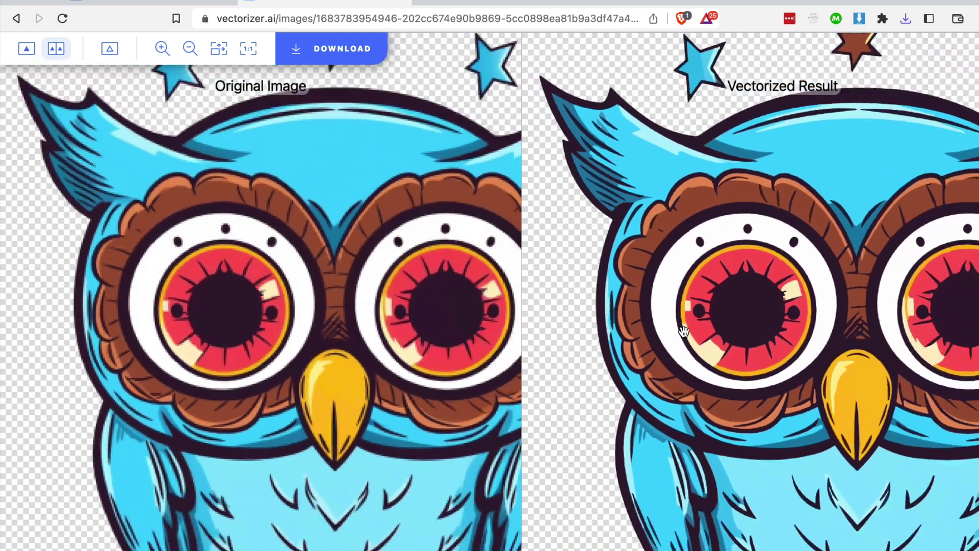
scroll(684, 332, "down", 3)
left_click(311, 48)
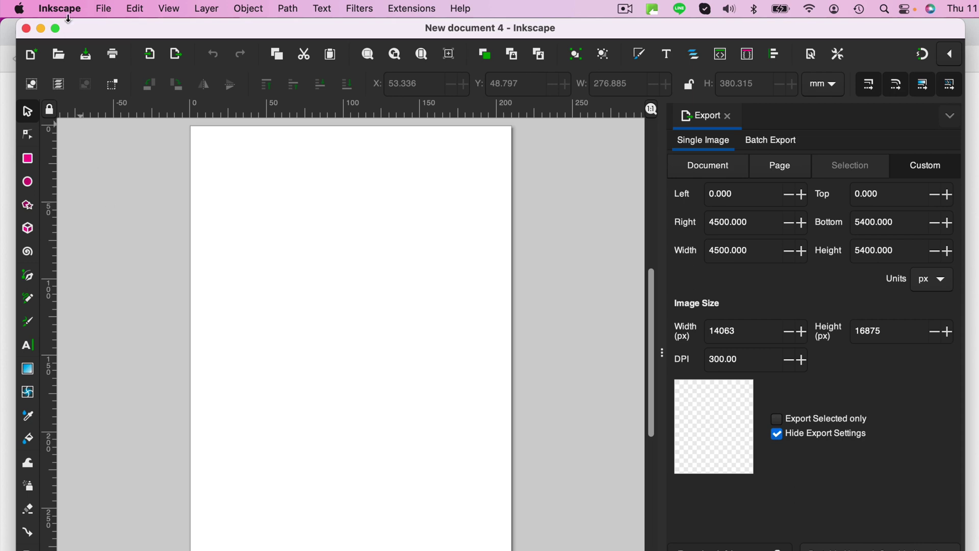
Step: Open the newest downloaded owl SVG as a document in Inkscape
left_click(104, 9)
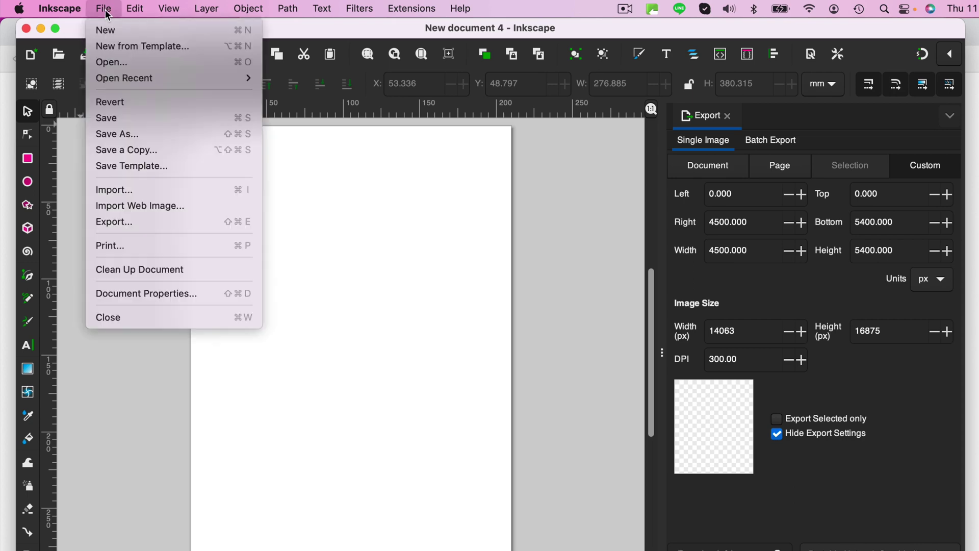
left_click(105, 62)
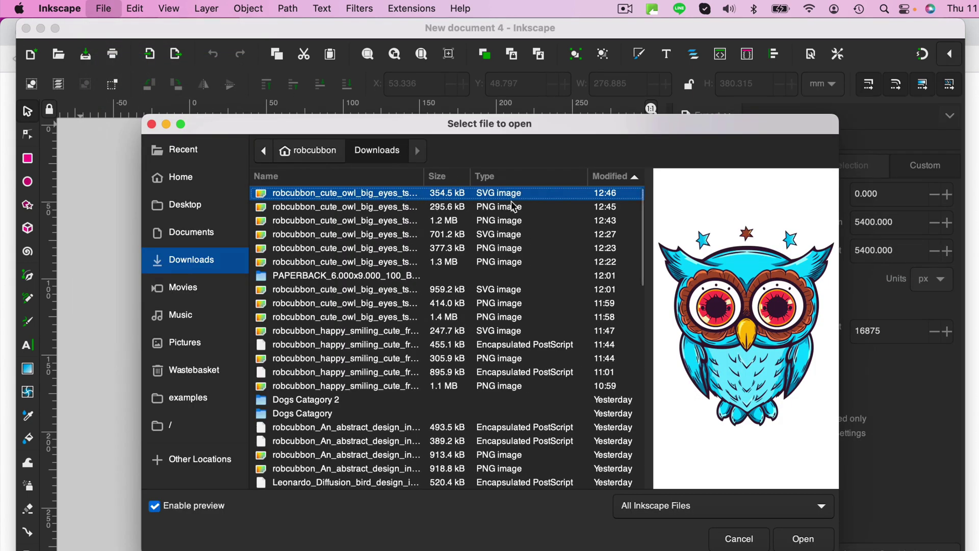
left_click(806, 544)
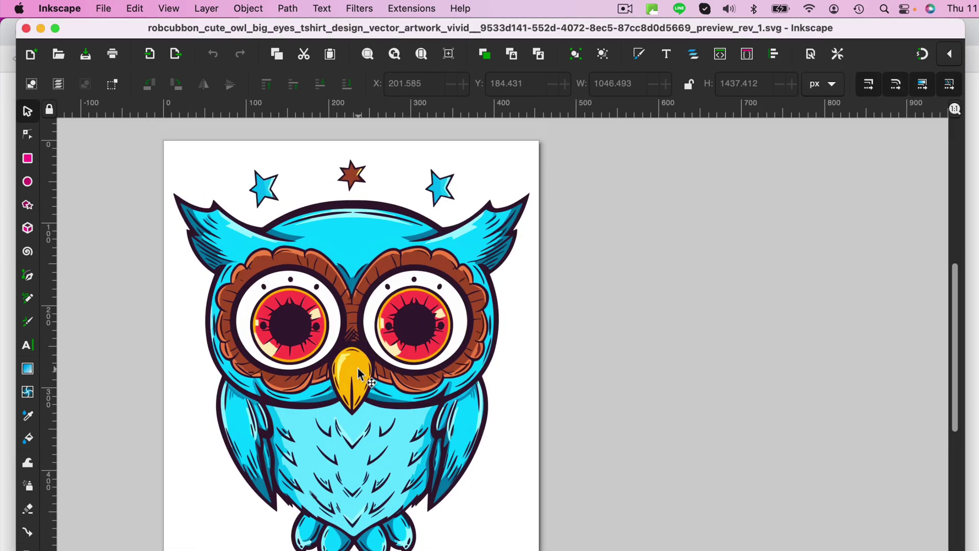
scroll(420, 322, "down", 3)
scroll(421, 322, "up", 6)
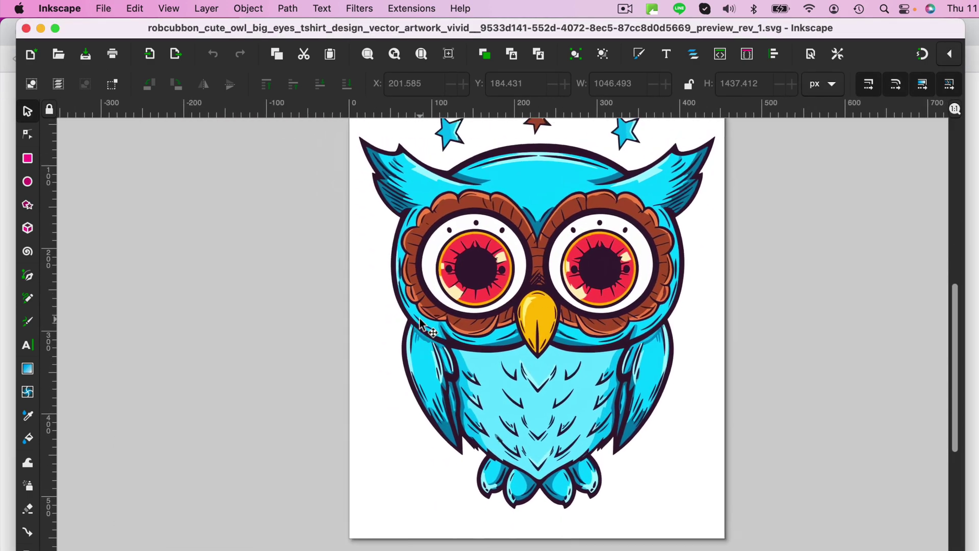
Step: Zoom in on the owl's eyes, then zoom back out to the whole page
key("z")
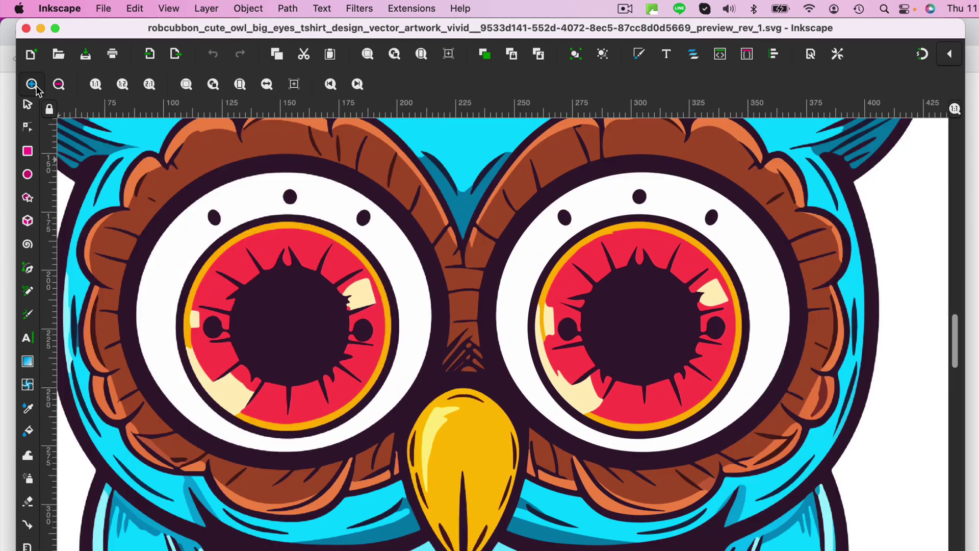
left_click(31, 84)
left_click(59, 85)
left_click(59, 84)
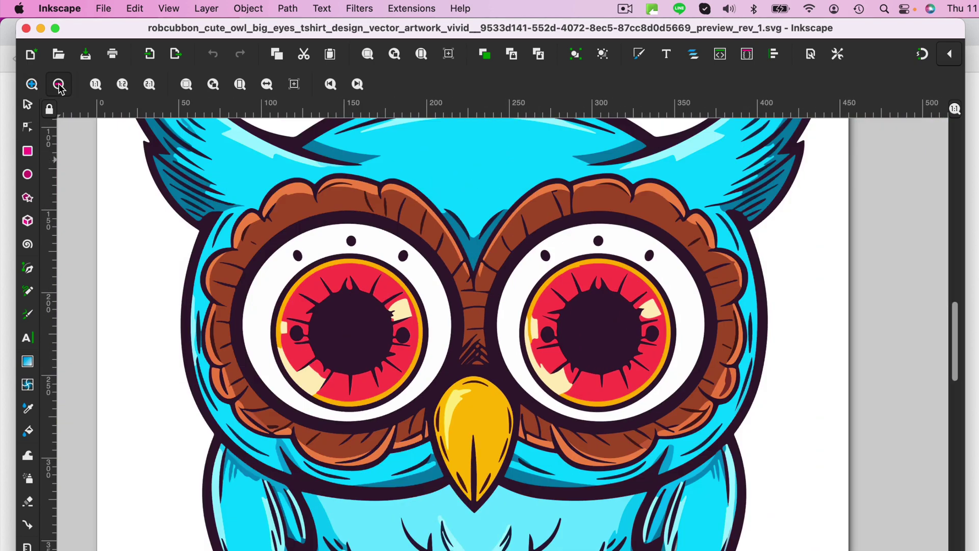
left_click(59, 84)
left_click(59, 84)
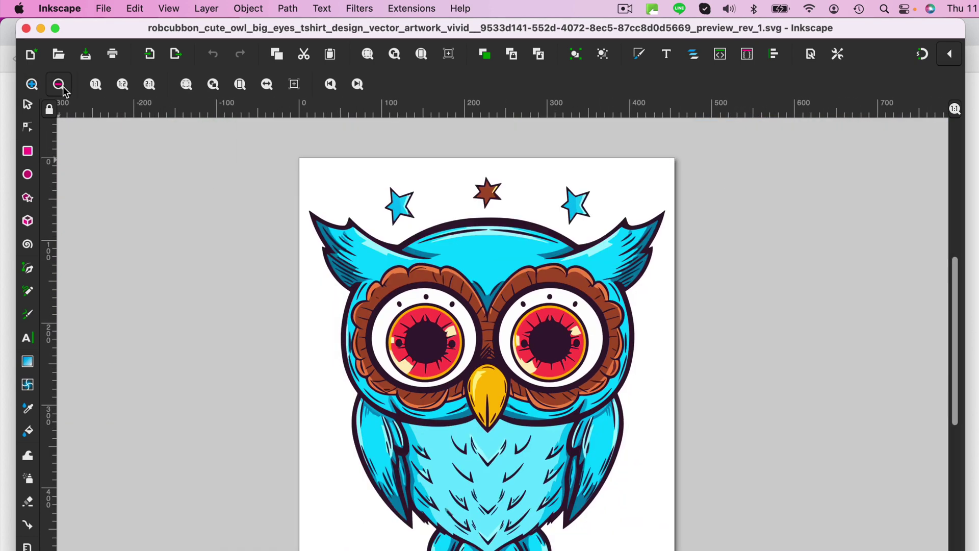
Step: Delete the left blue star above the owl, including its leftover outline
left_click(27, 105)
left_click(401, 207)
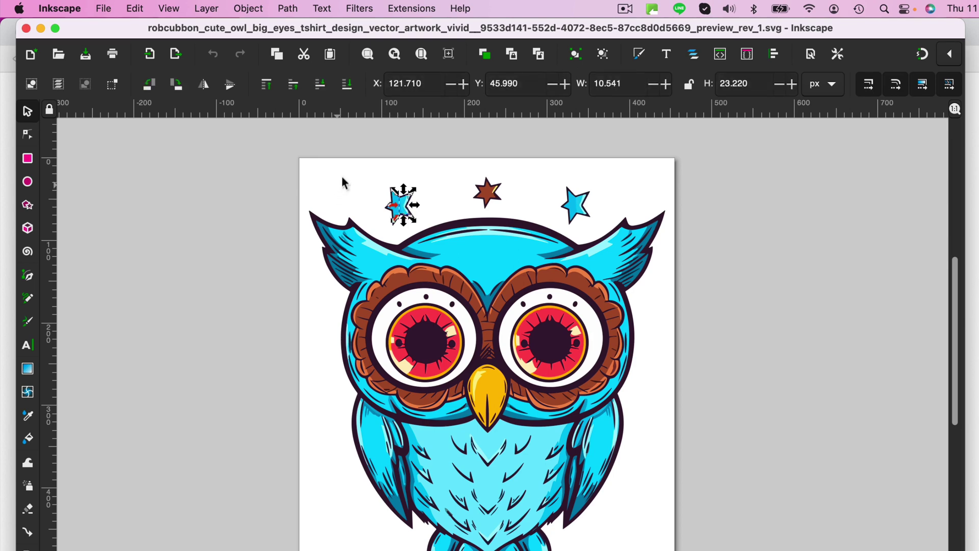
left_click_drag(363, 166, 421, 230)
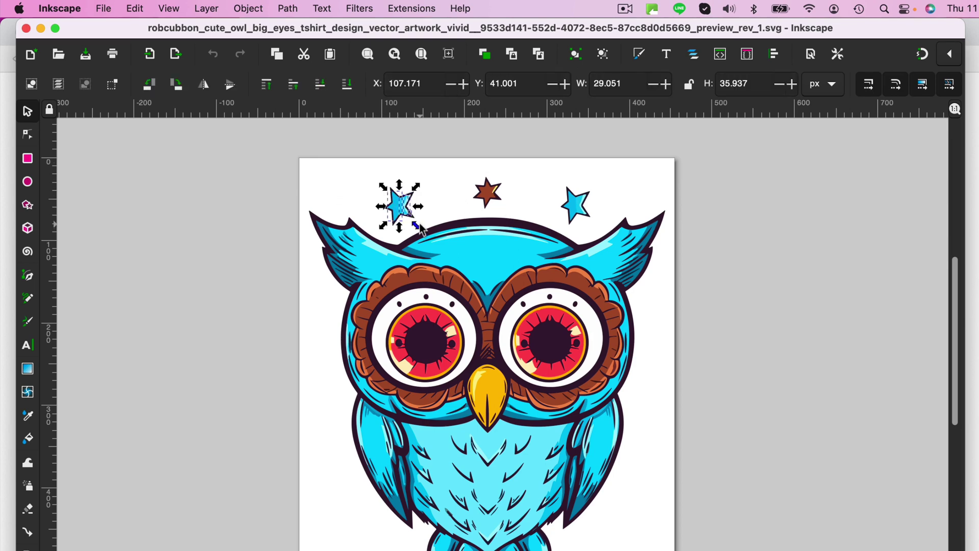
key("Delete")
left_click(408, 217)
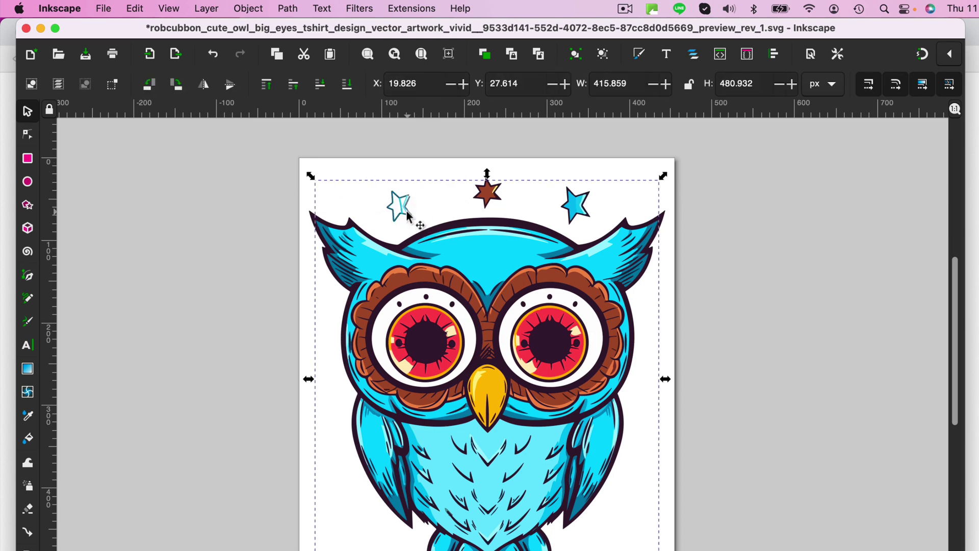
left_click(408, 166)
left_click_drag(371, 182, 404, 225)
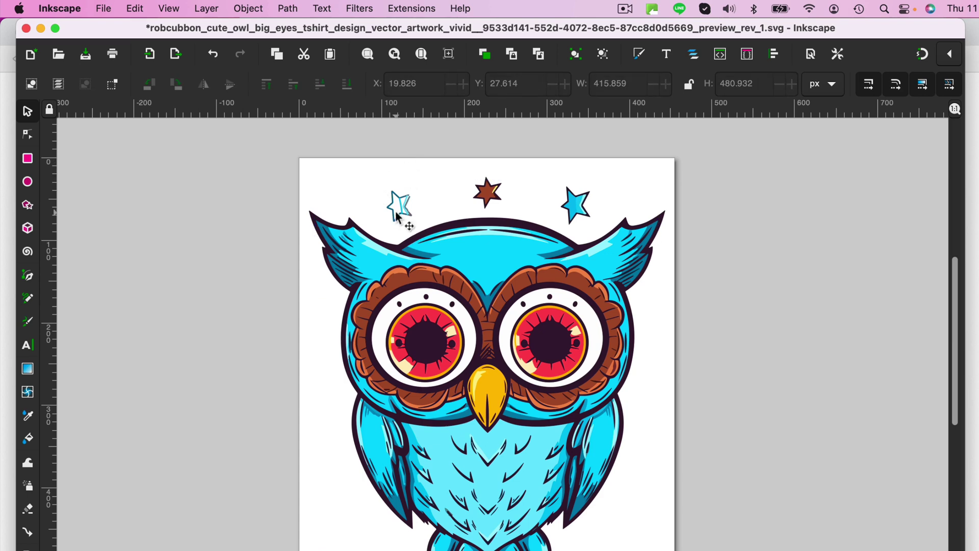
Step: Delete the brown middle star and both parts of the right blue star
left_click(400, 212)
left_click(400, 213)
left_click(488, 194)
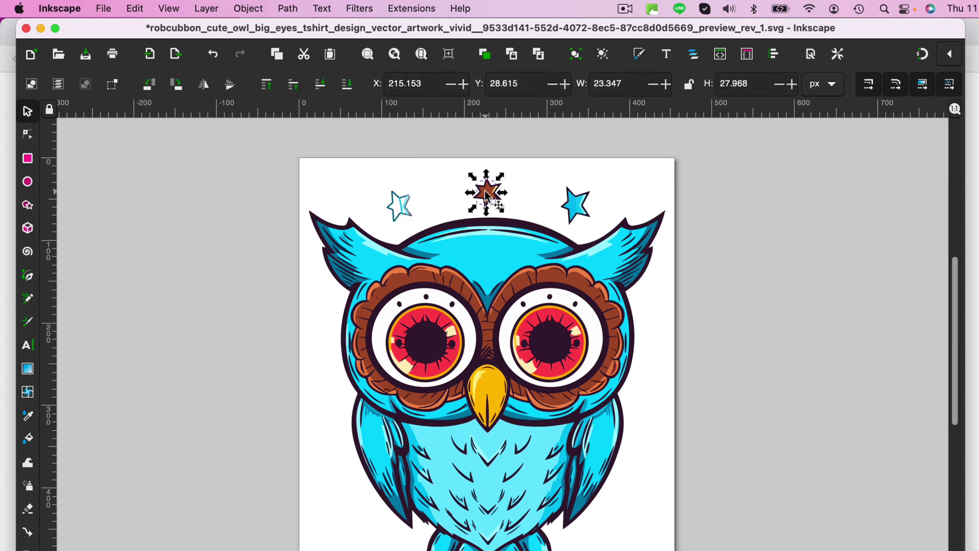
key("Delete")
left_click(575, 210)
key("Delete")
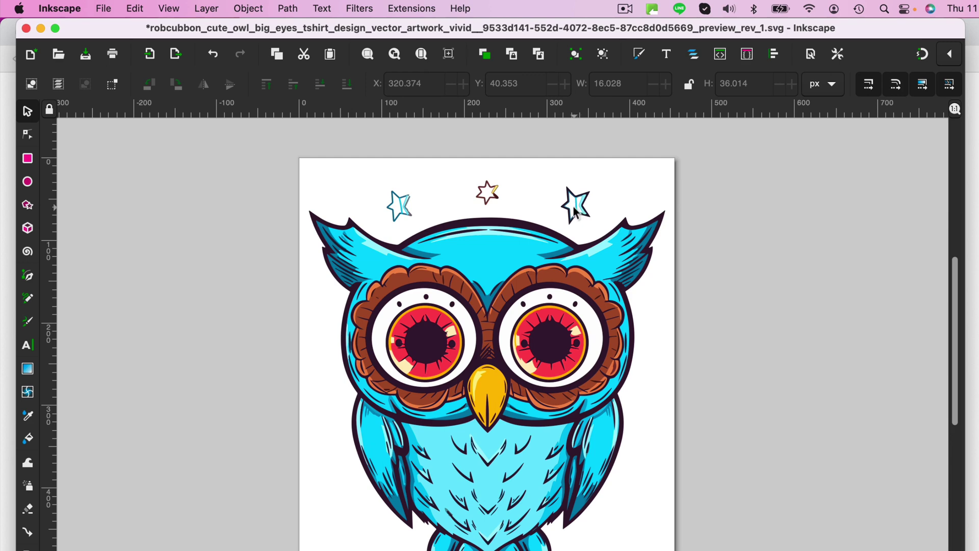
left_click(576, 212)
key("Delete")
Step: Delete the small yellow and cyan leftover star fragments
key("Delete")
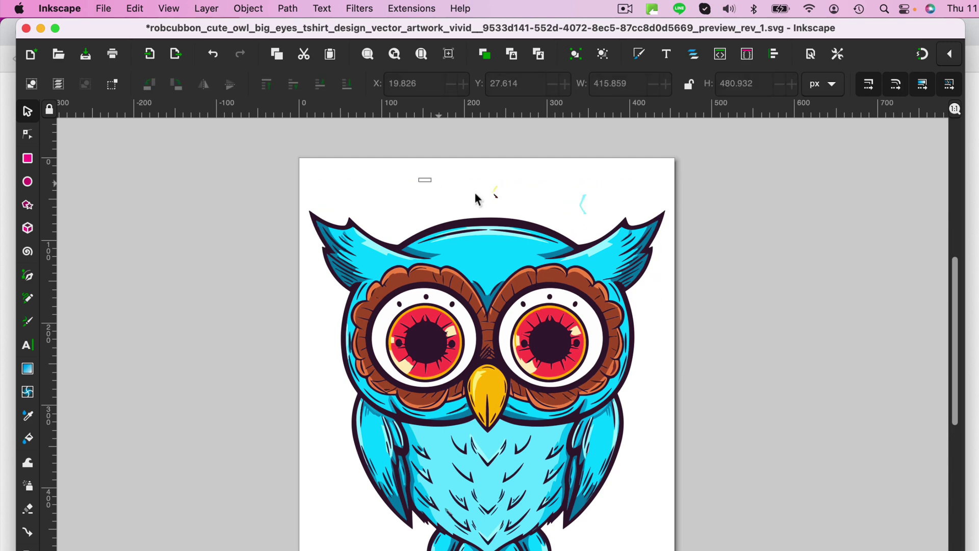
left_click(494, 194)
key("Delete")
left_click(583, 206)
key("Delete")
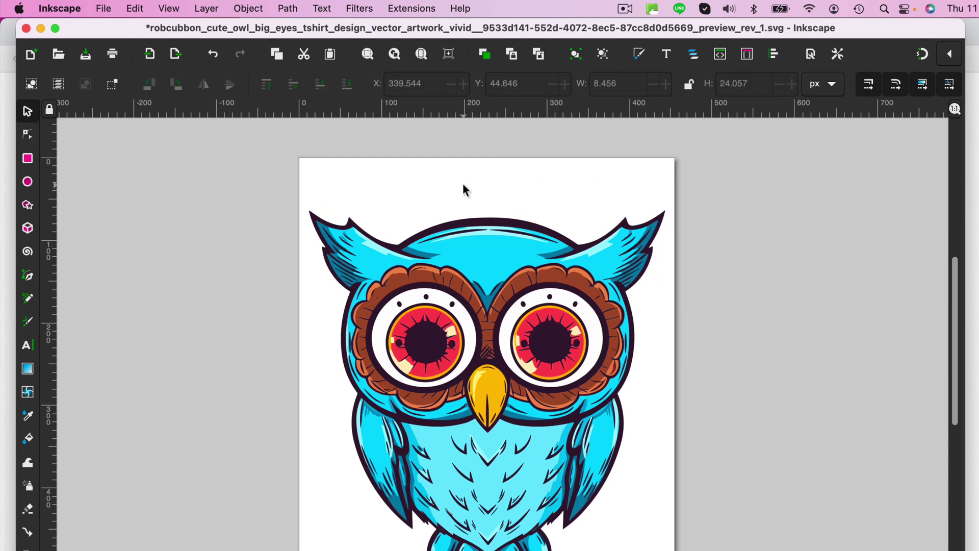
scroll(464, 190, "down", 2)
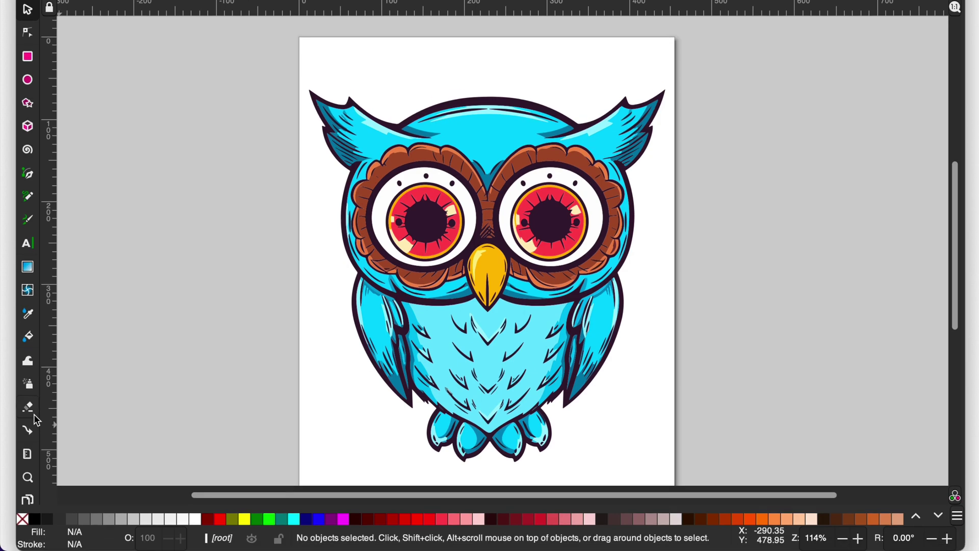
Step: Set the page size to 1440 x 1728 px with the Pages tool
left_click(27, 493)
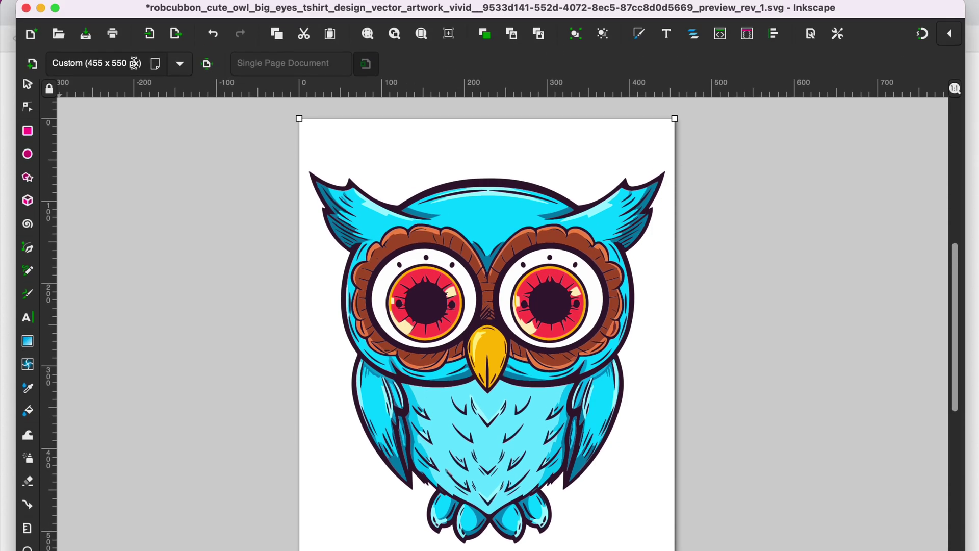
left_click(112, 82)
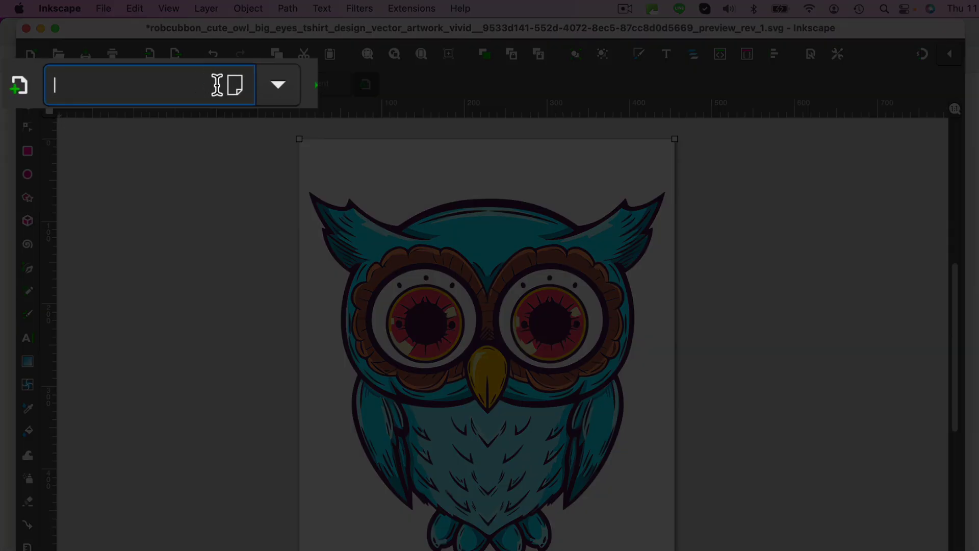
type("1440 x 172")
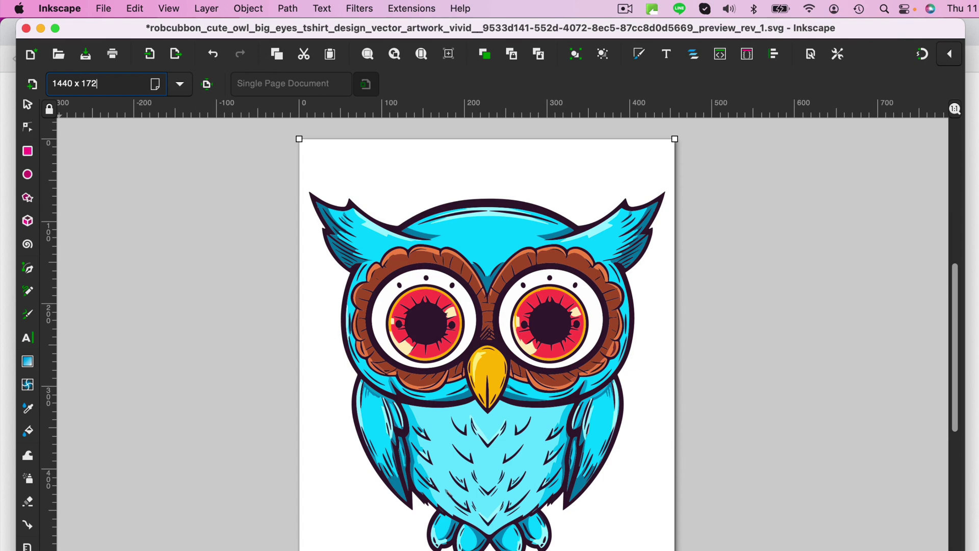
type("8")
key("Return")
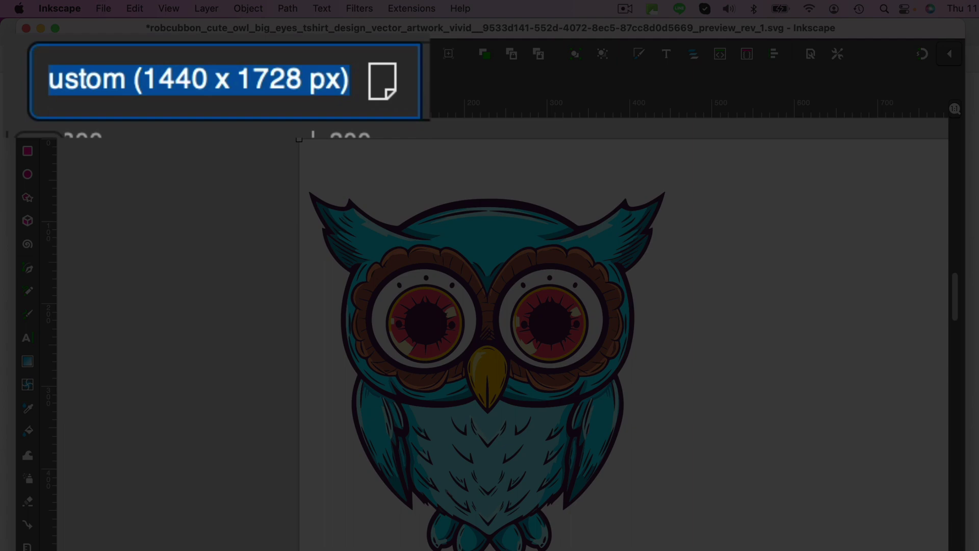
Step: Select all the owl artwork and group it into one object
left_click(59, 84)
left_click(59, 84)
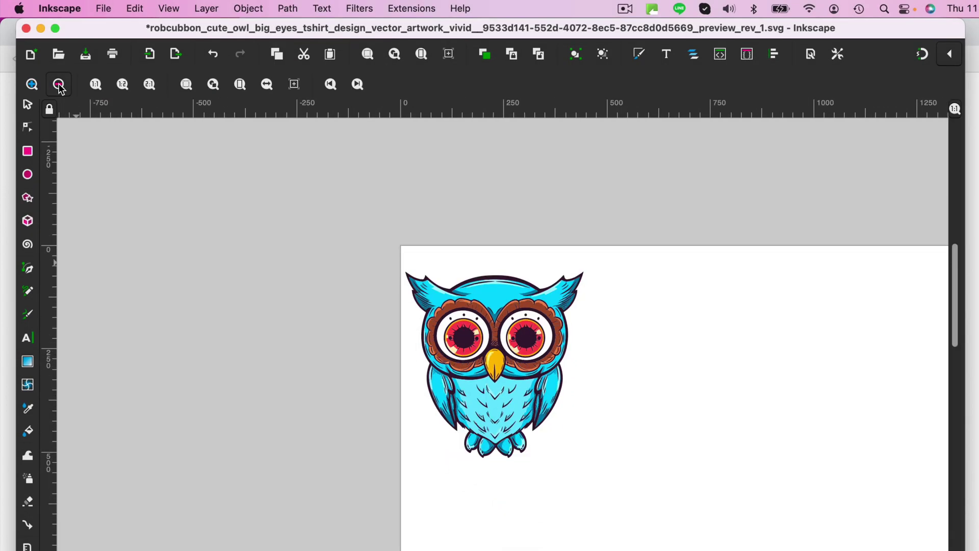
left_click(59, 84)
left_click(59, 84)
scroll(356, 289, "down", 4)
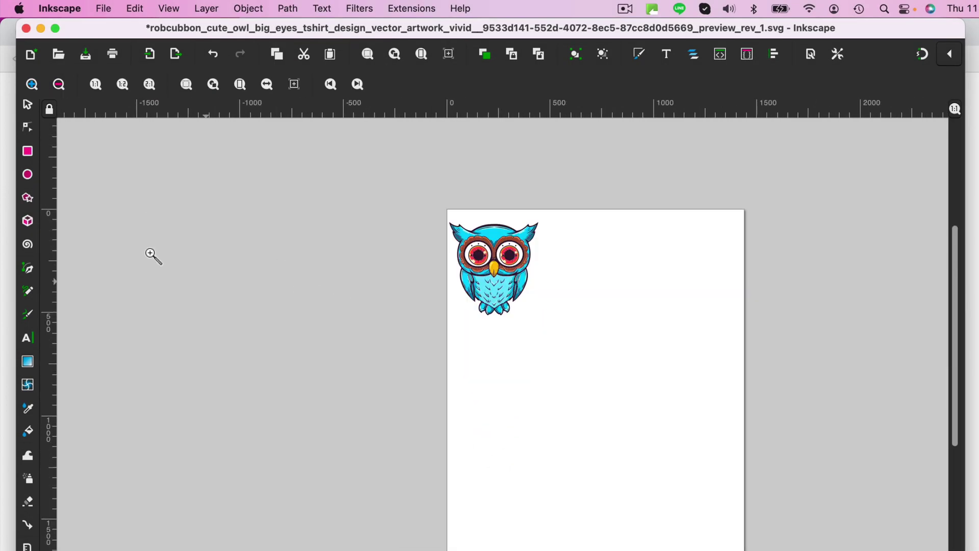
left_click(27, 110)
key("ctrl+a")
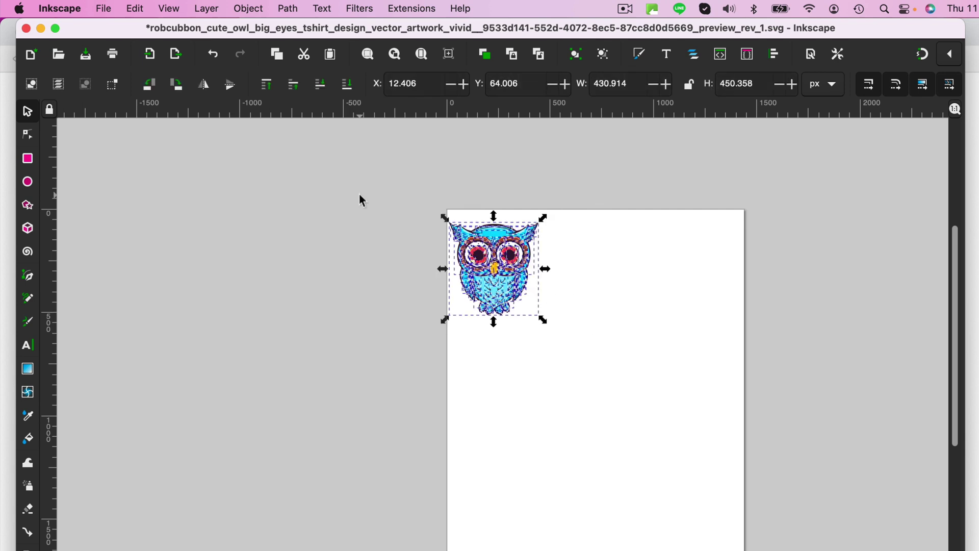
left_click(239, 9)
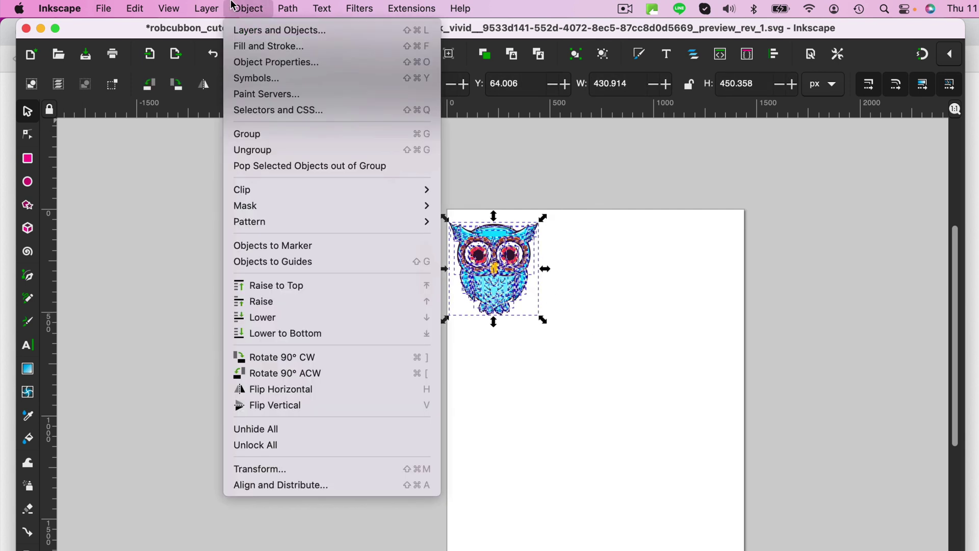
left_click(247, 134)
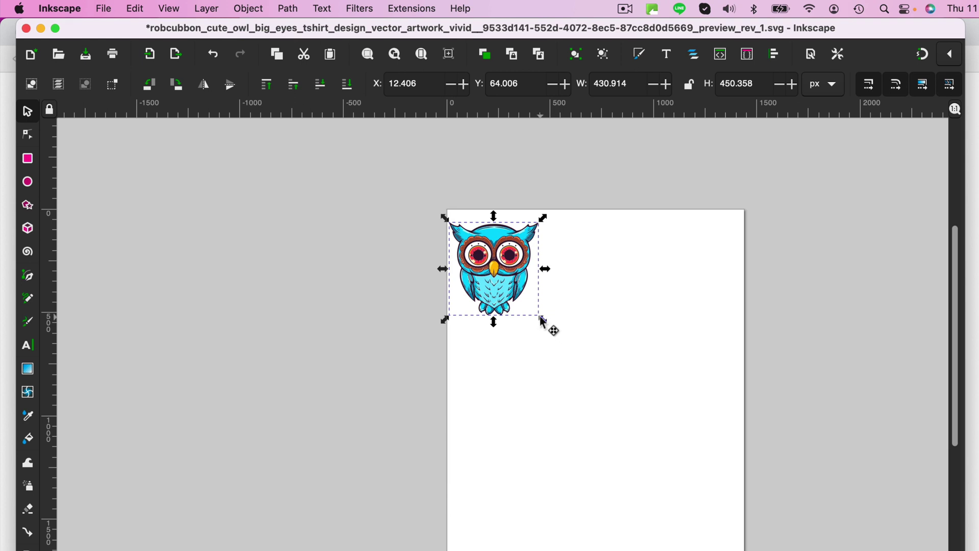
Step: Scale the owl up to about 1293 × 1351 px and center it on the page
left_click_drag(543, 319, 615, 395)
left_click_drag(632, 432, 724, 511)
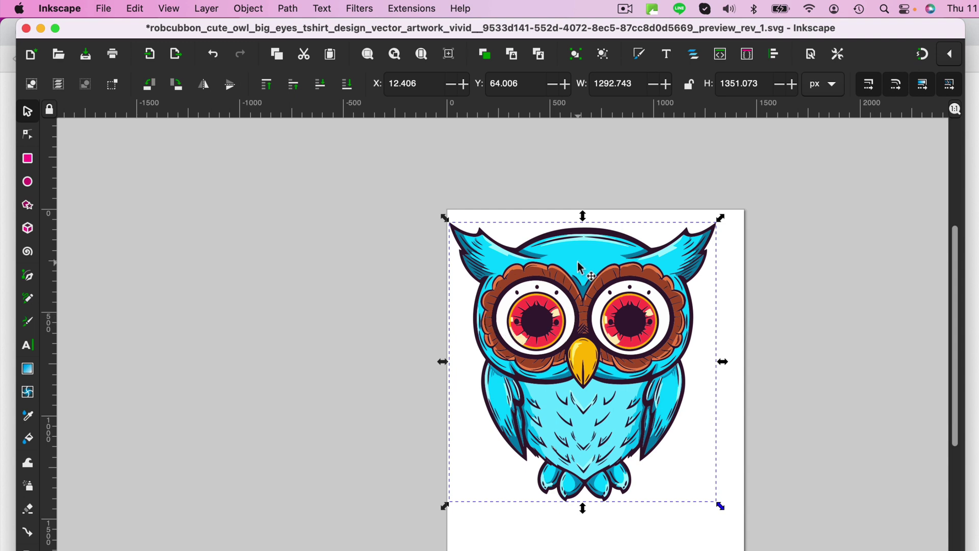
left_click_drag(582, 265, 594, 283)
key("Escape")
scroll(337, 289, "right", 1)
scroll(336, 289, "right", 5)
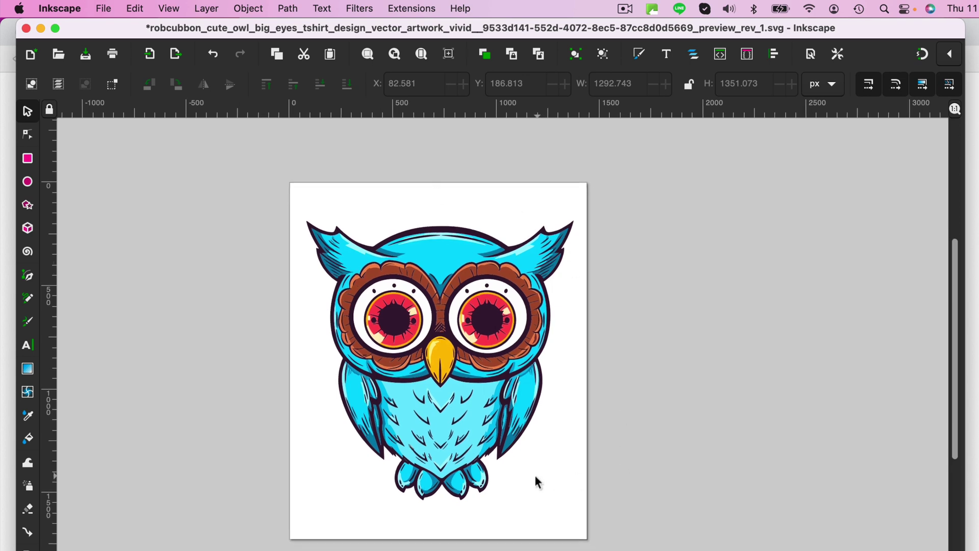
Step: Set the PNG export resolution to 300 DPI, giving a 4500 × 5400 px image
left_click(28, 346)
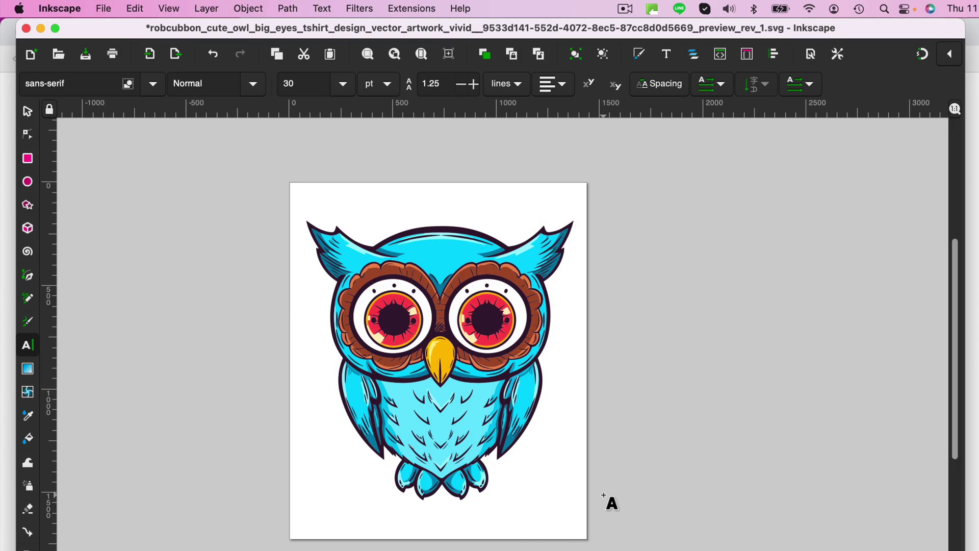
left_click(28, 111)
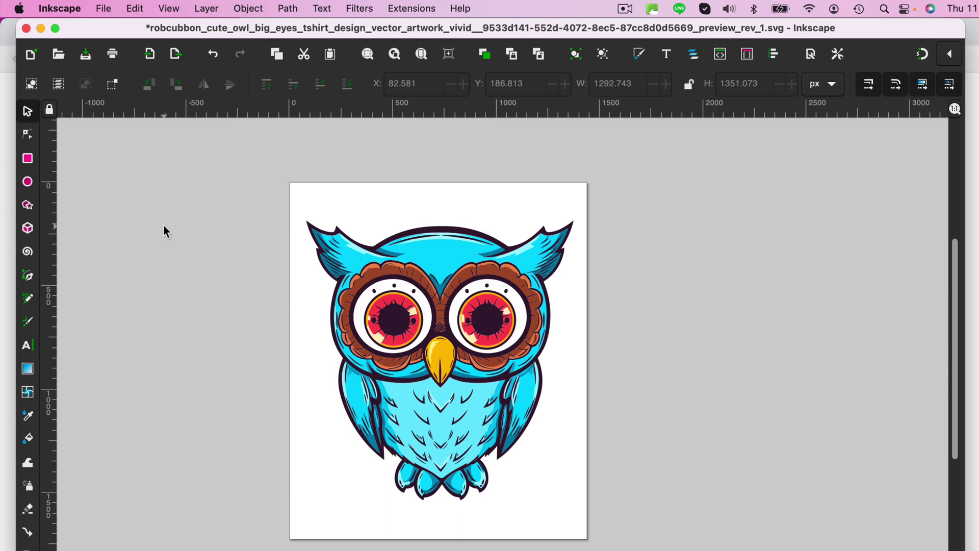
left_click(104, 9)
left_click(98, 226)
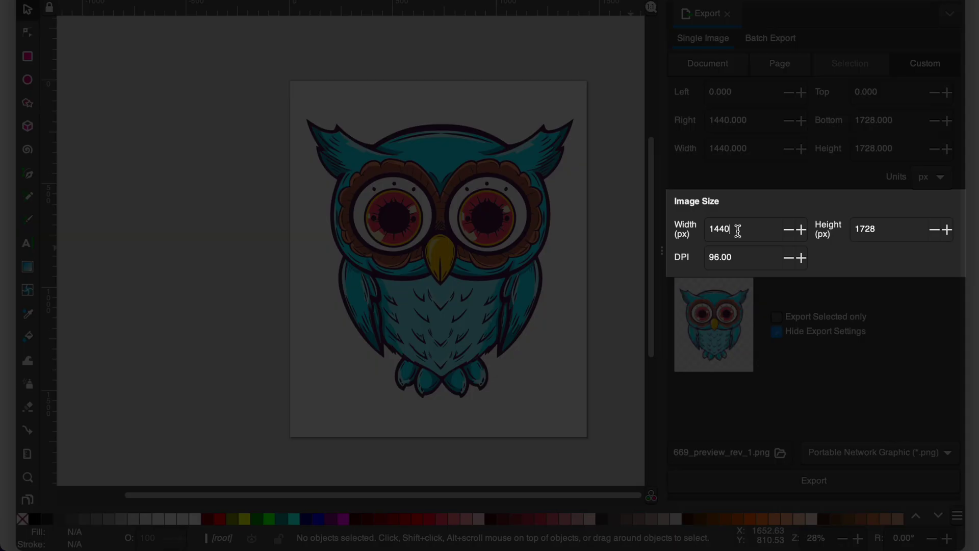
left_click(896, 226)
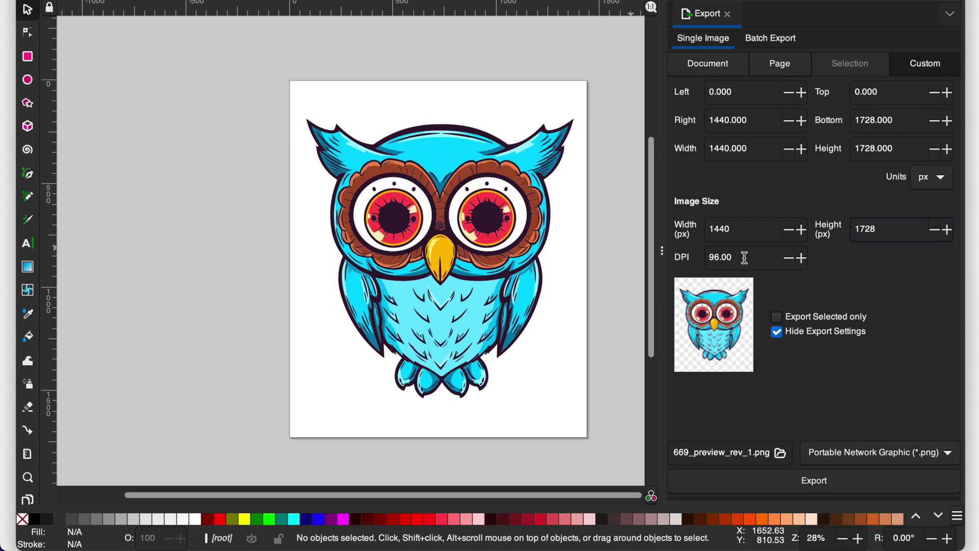
left_click_drag(744, 257, 697, 258)
type("3")
left_click(726, 235)
Step: Name the export file owl.png and export the page
left_click(737, 454)
triple_click(673, 450)
type("owl.")
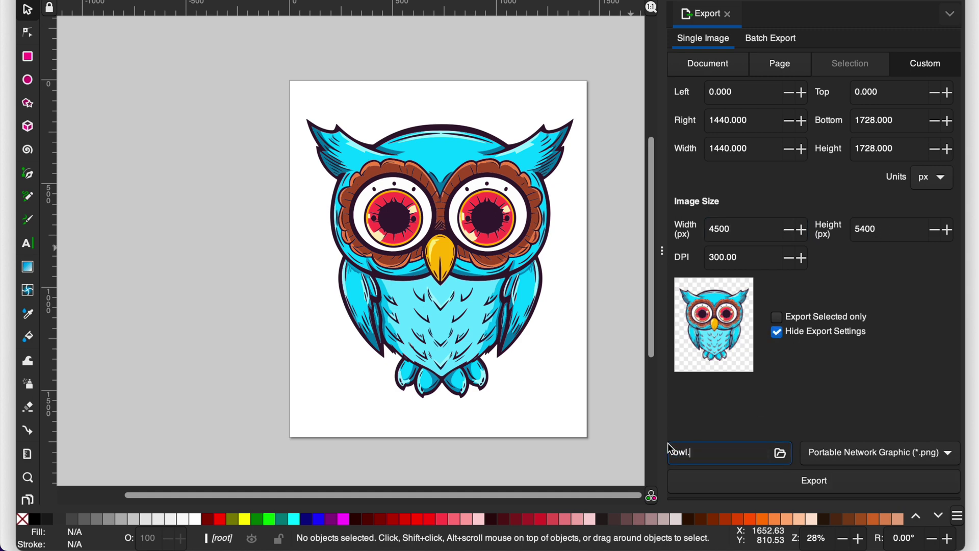
type("png")
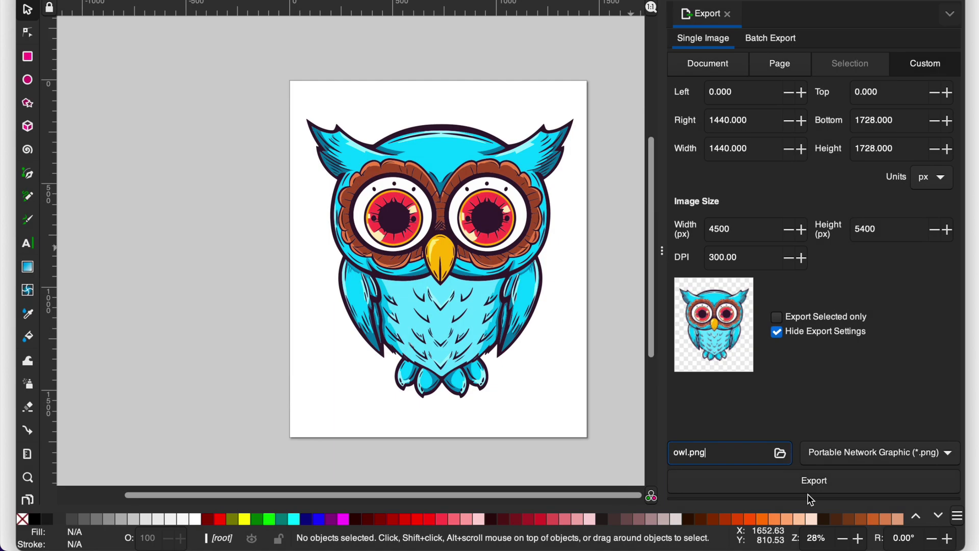
left_click(815, 483)
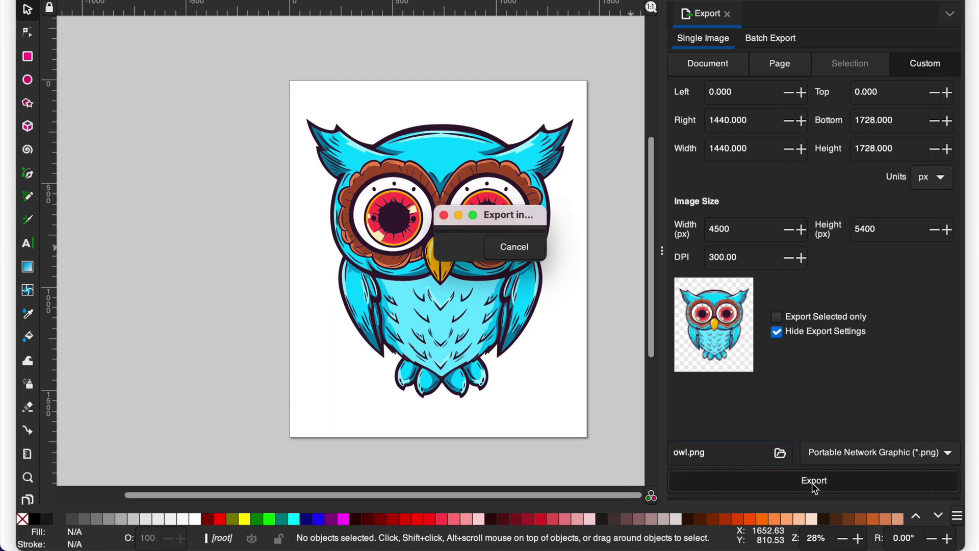